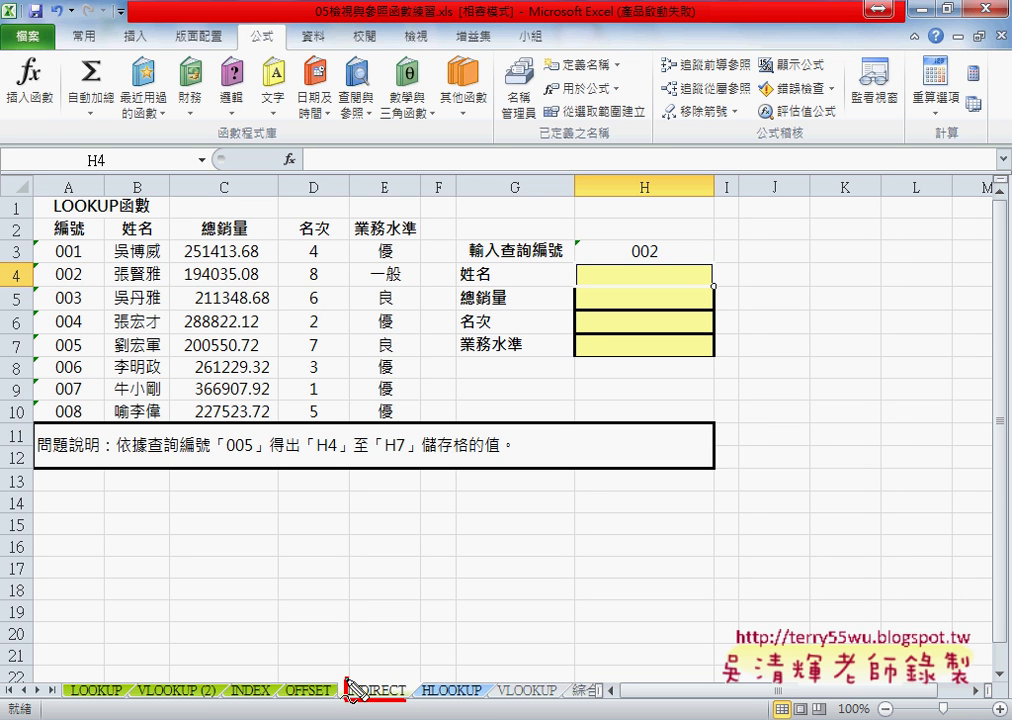
- Make several drags across the lower part of the sheet, then cancel with Escape
drag(352, 688, 410, 690)
mouse_move(325, 700)
mouse_down()
mouse_move(290, 700)
mouse_move(339, 702)
mouse_up()
mouse_move(271, 705)
mouse_down()
mouse_move(289, 690)
mouse_move(275, 688)
mouse_up()
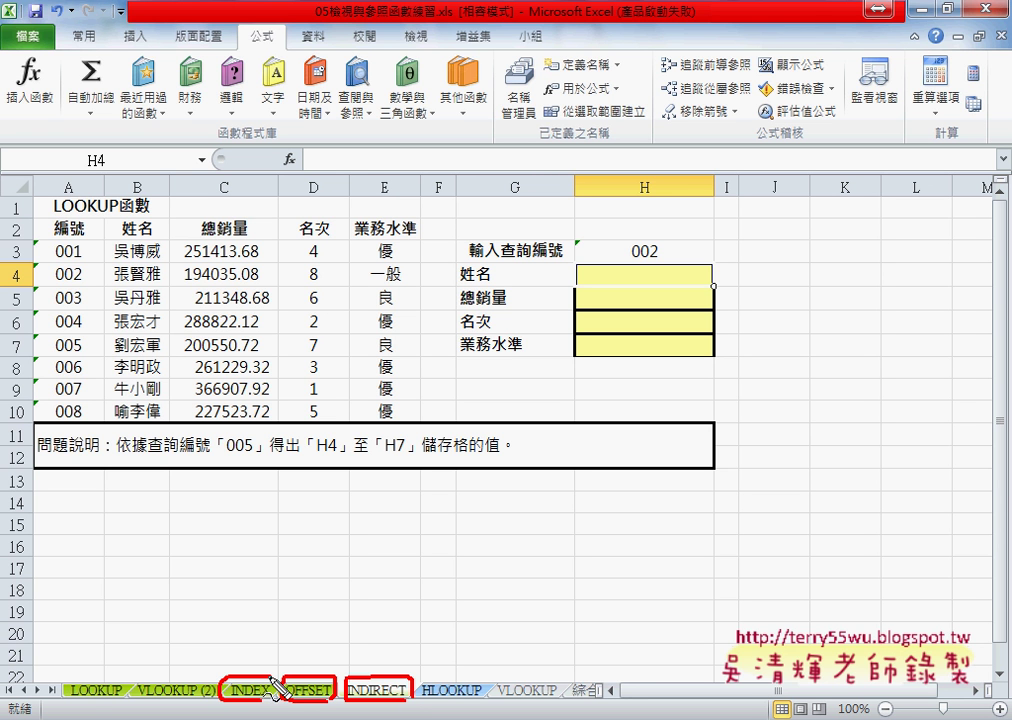
mouse_move(130, 679)
mouse_down()
mouse_move(68, 700)
mouse_move(215, 700)
mouse_up()
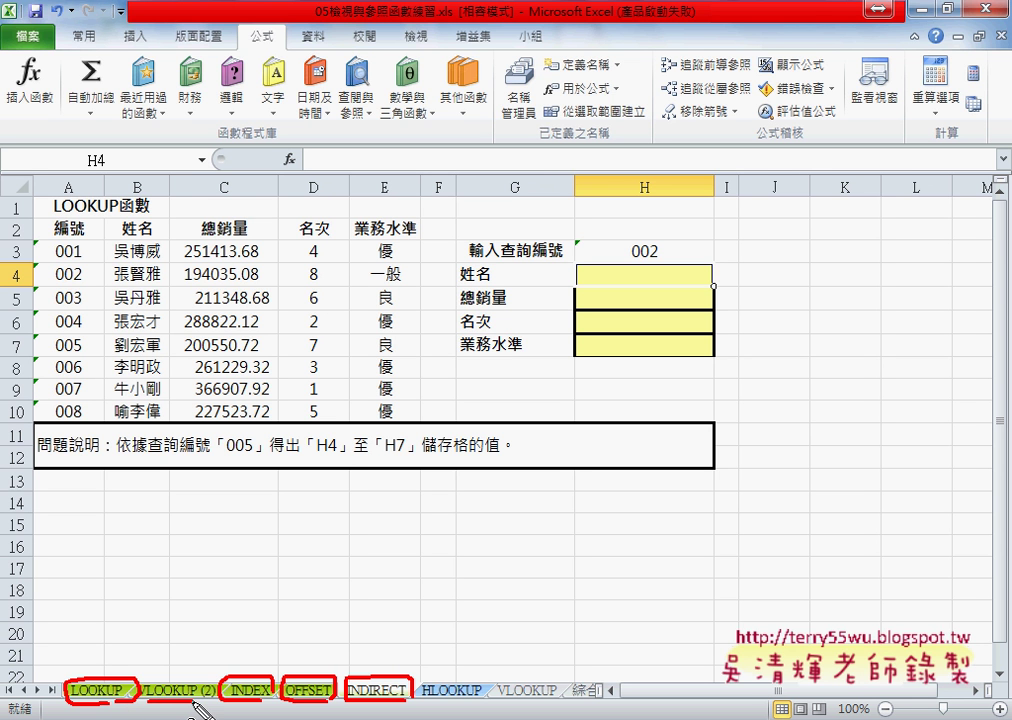
drag(97, 664, 126, 672)
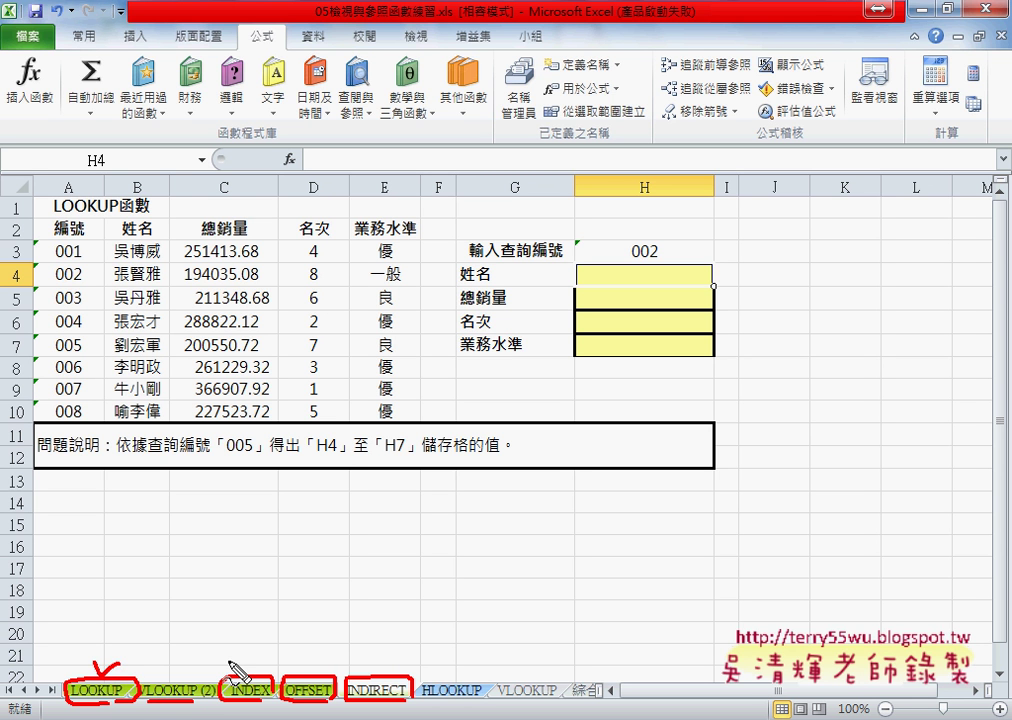
drag(236, 664, 319, 657)
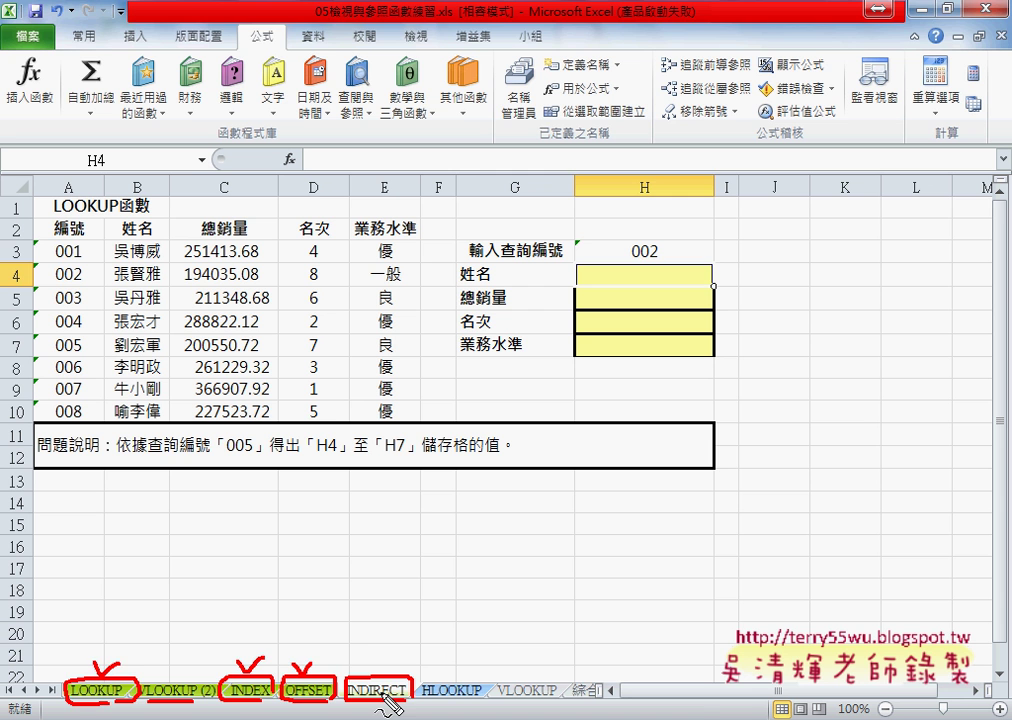
key(Escape)
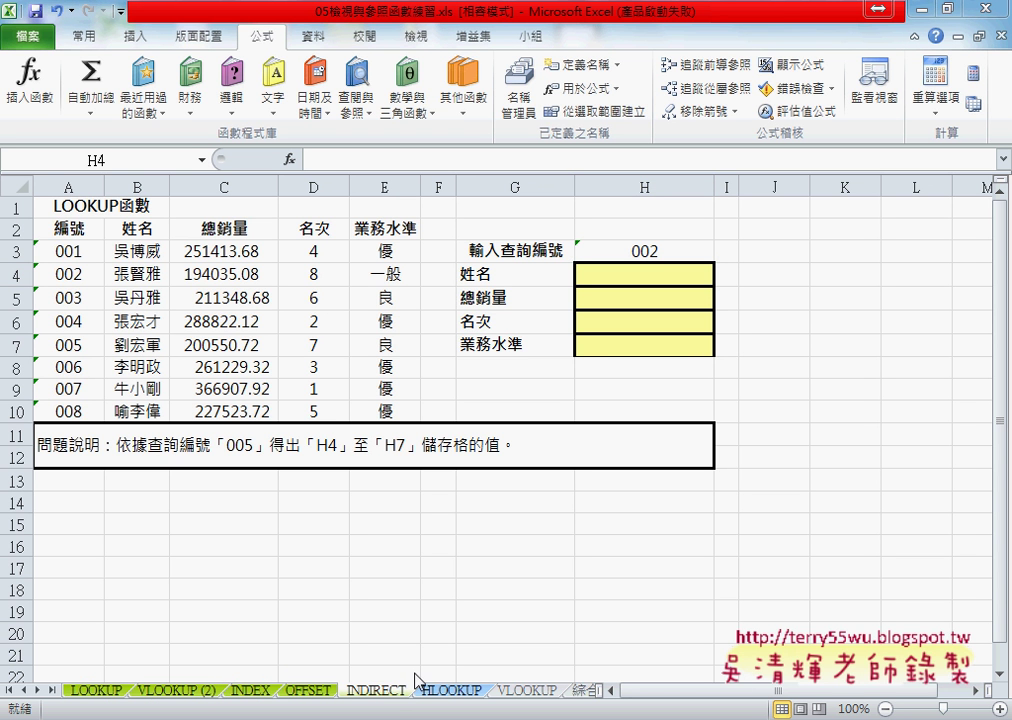
- Compare the lookup ID in H3 with the ID in A4 and the name in B4, then return to H4
click(668, 276)
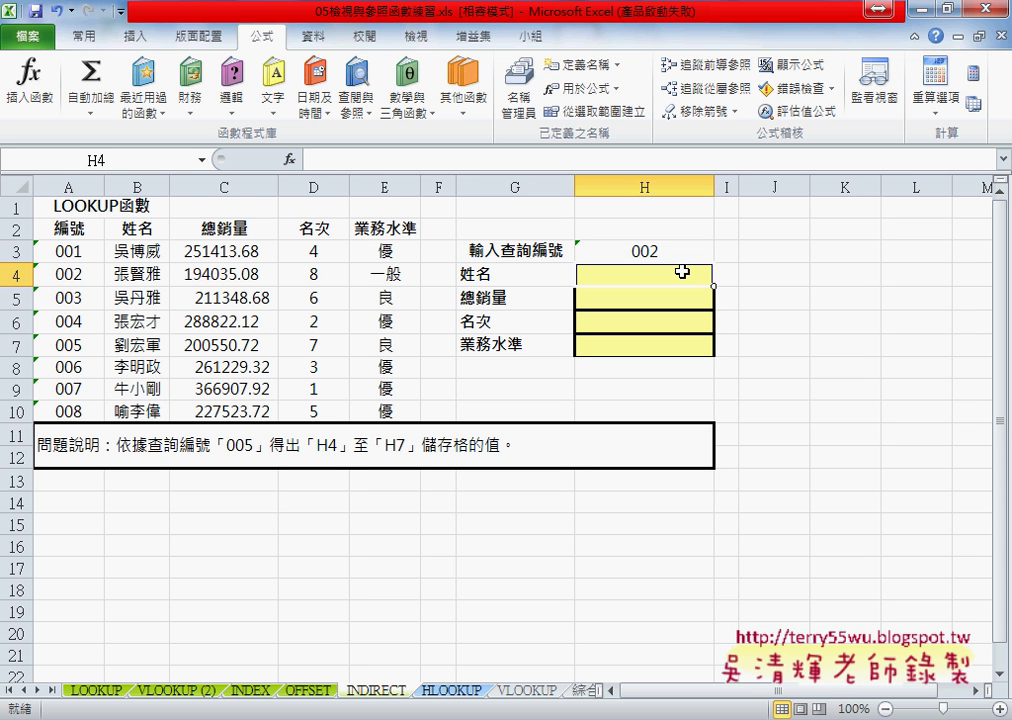
click(666, 249)
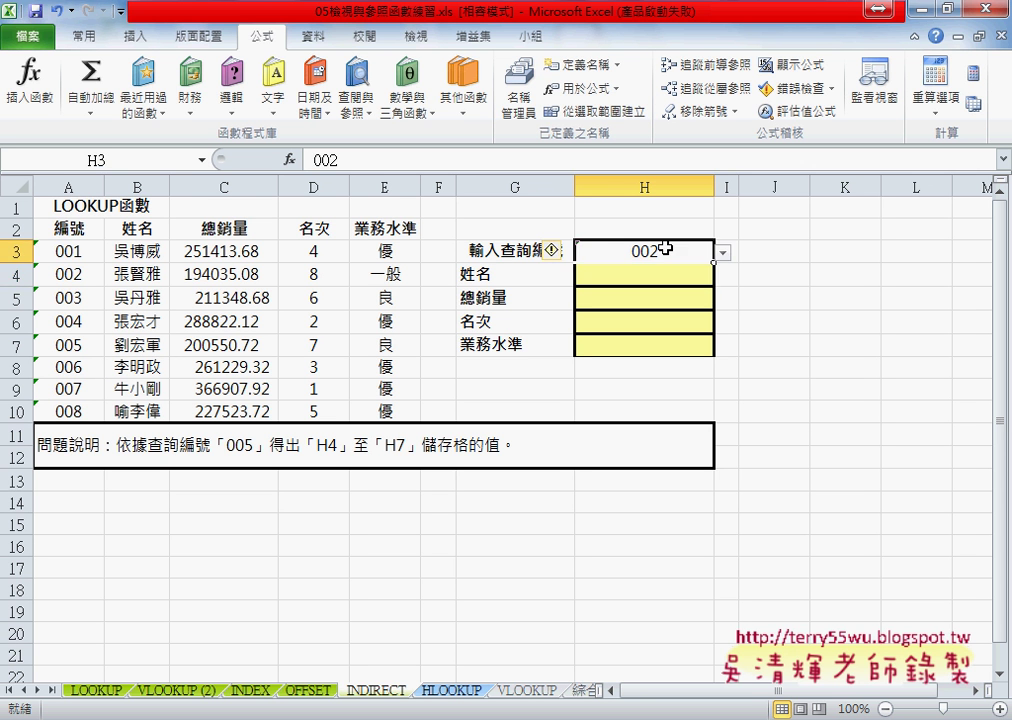
click(88, 274)
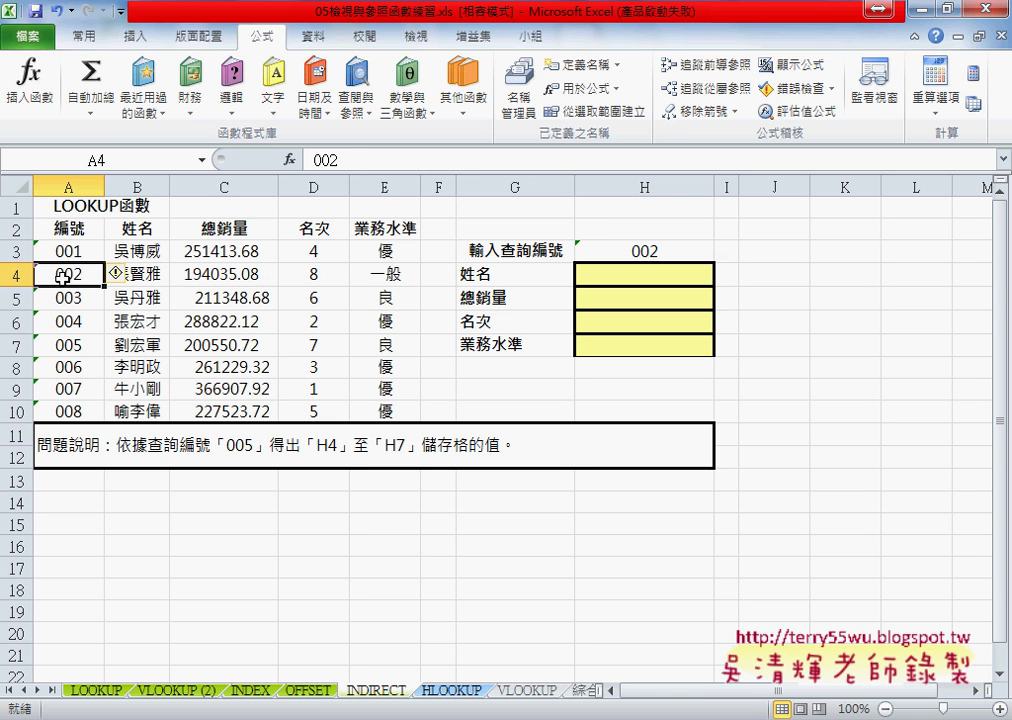
click(141, 276)
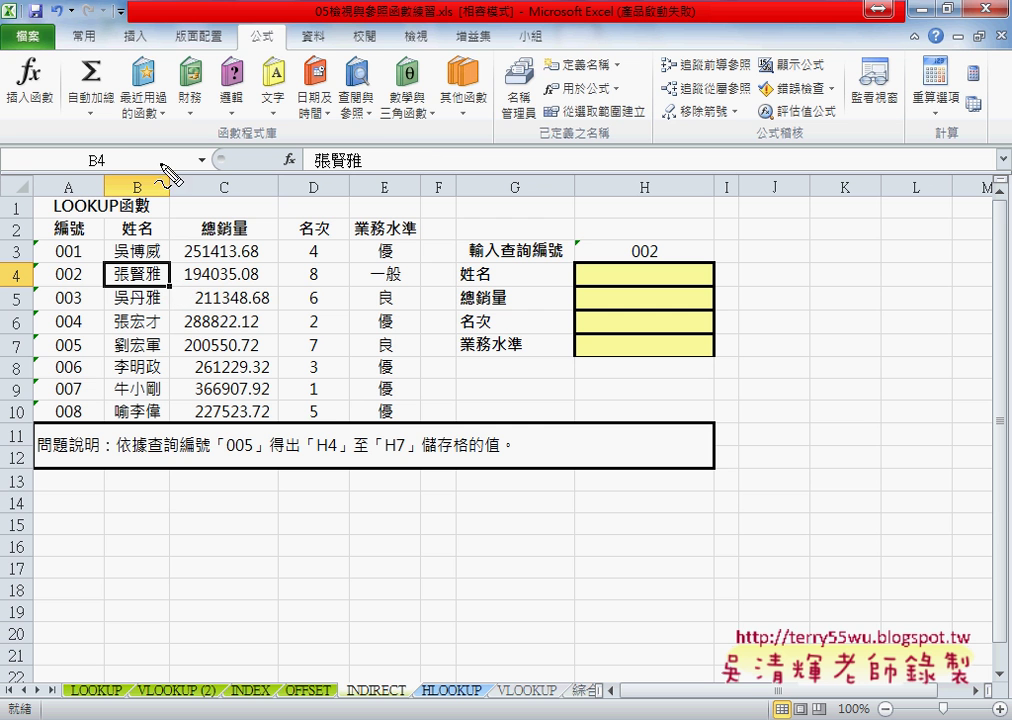
mouse_move(97, 176)
mouse_down()
mouse_move(118, 150)
mouse_move(160, 155)
mouse_move(162, 140)
mouse_move(522, 230)
mouse_move(572, 266)
mouse_up()
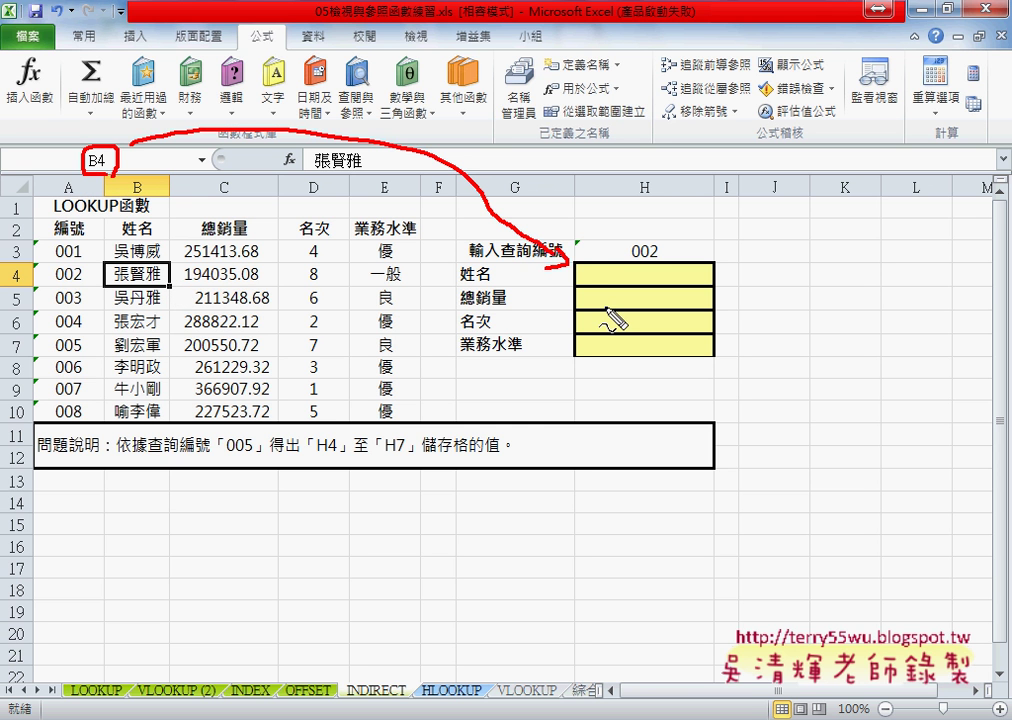
key(Escape)
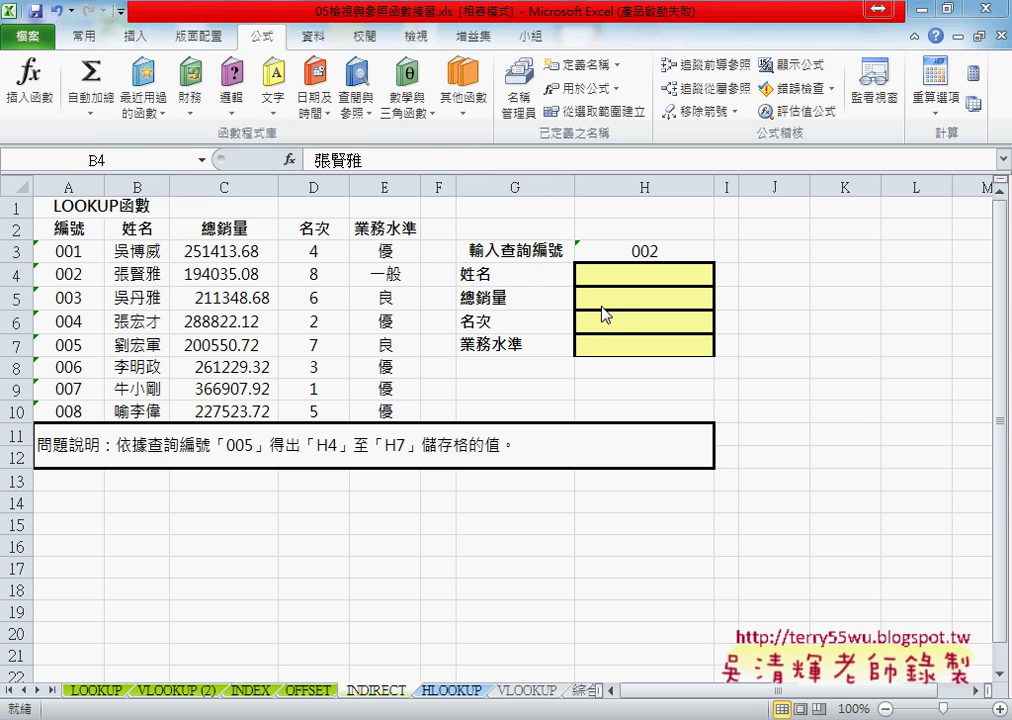
click(655, 274)
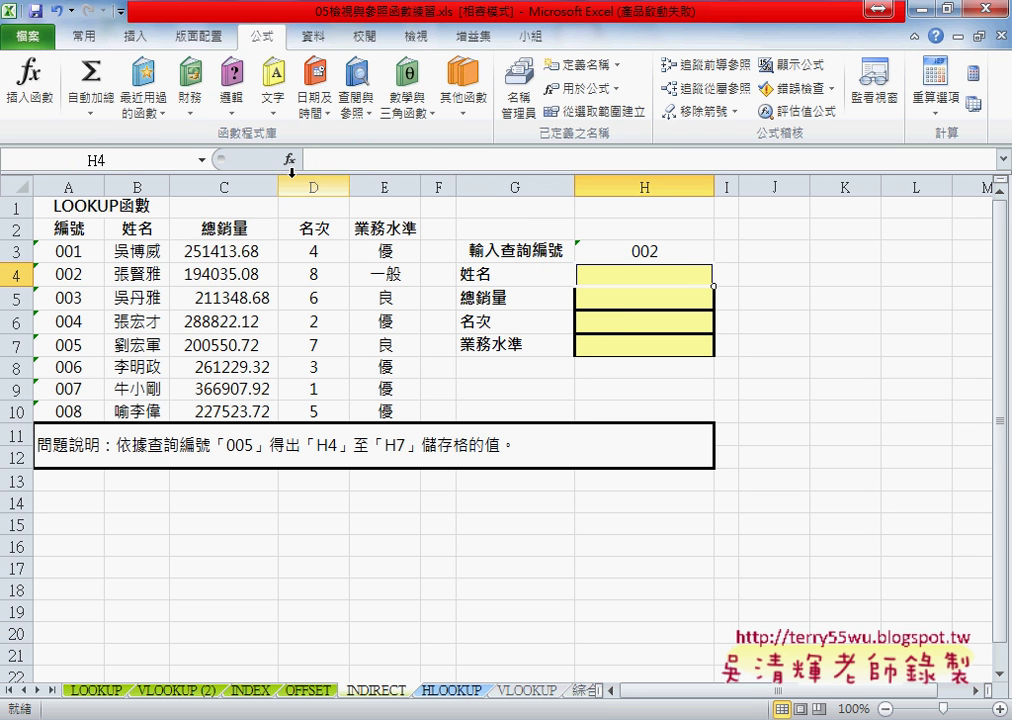
click(138, 276)
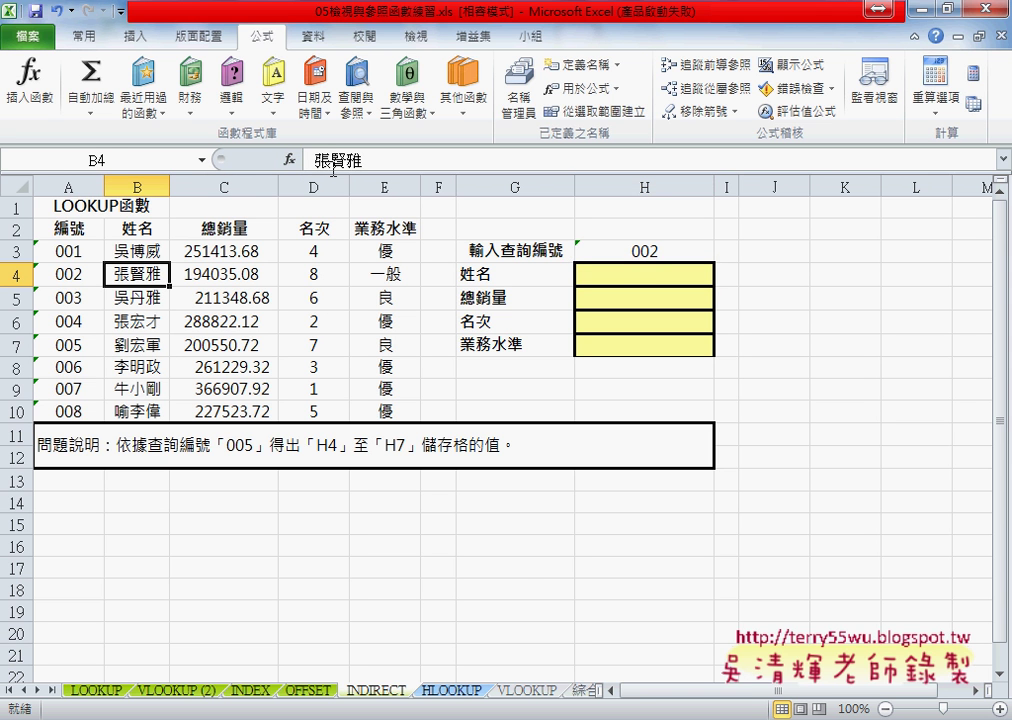
click(650, 278)
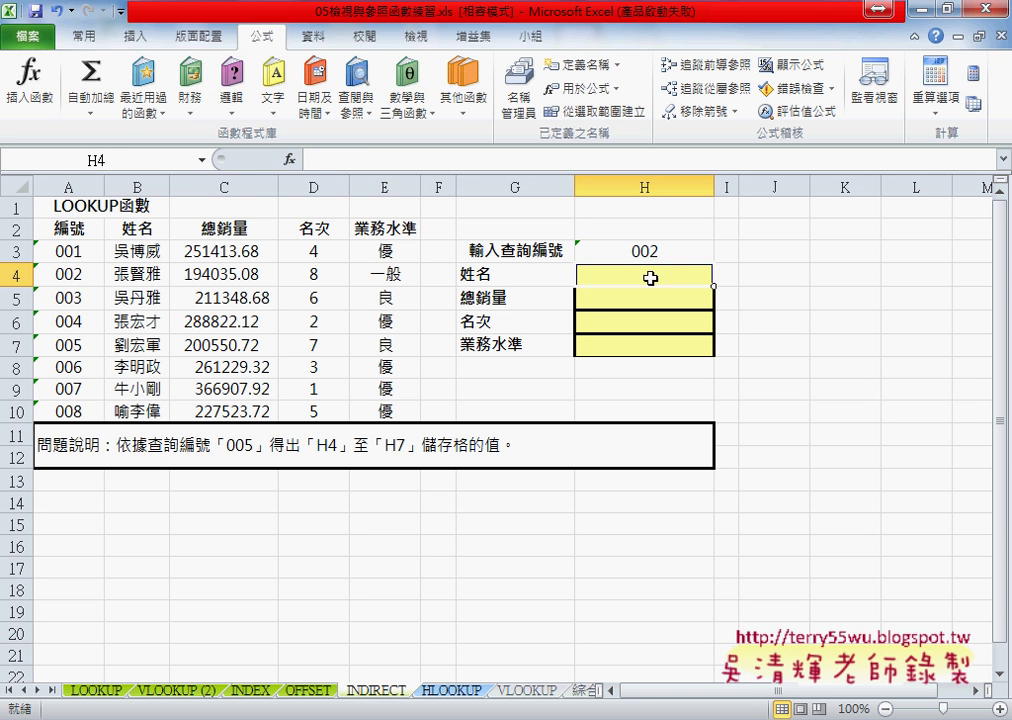
- Insert the INDIRECT function from the Lookup & Reference list into H4
click(289, 159)
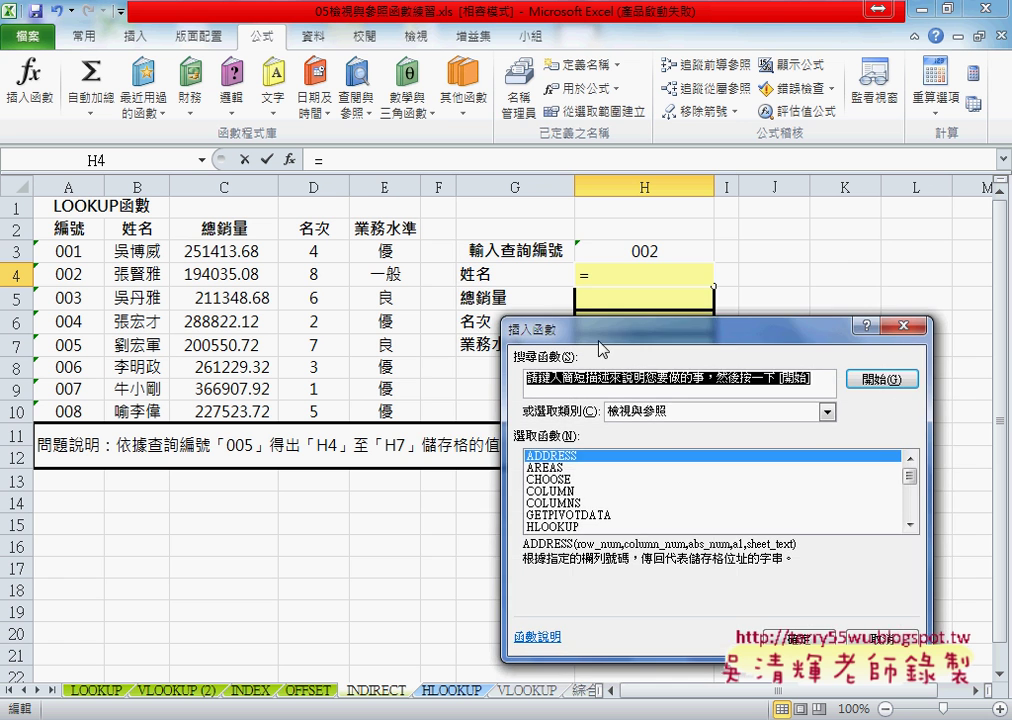
drag(600, 332, 529, 255)
scroll(845, 414, down, 1)
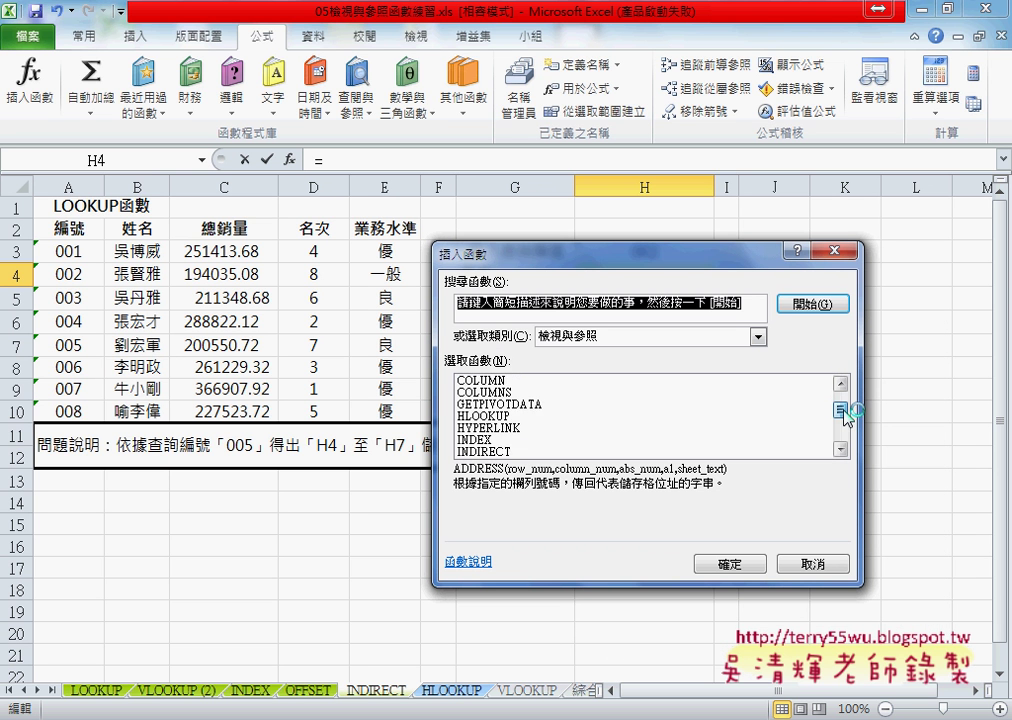
scroll(845, 414, down, 1)
click(500, 416)
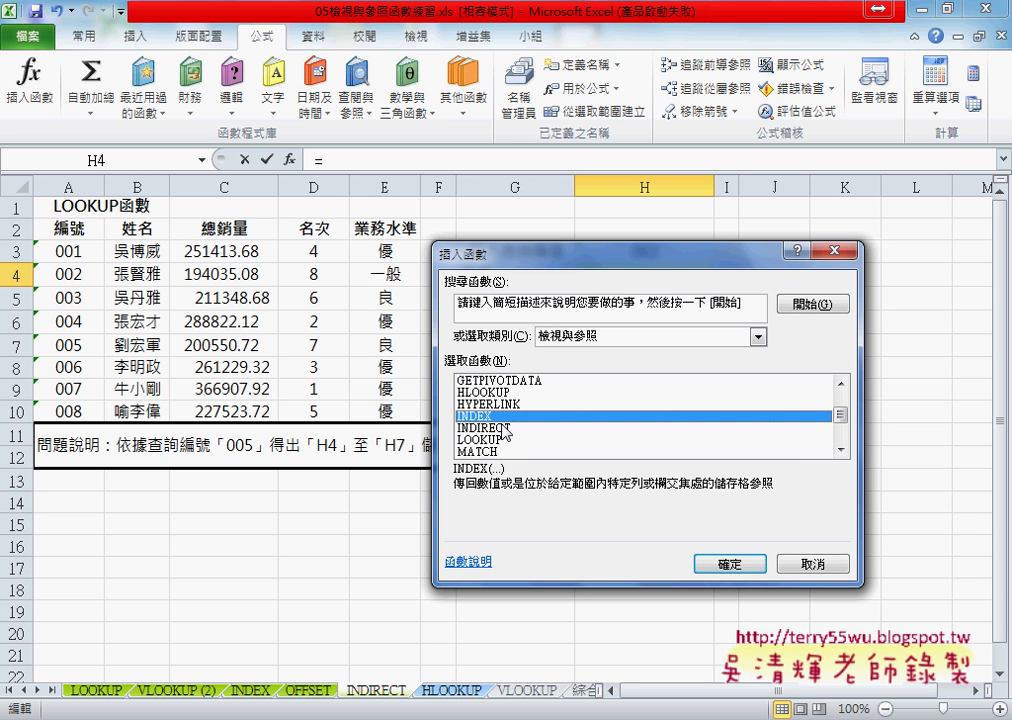
click(503, 428)
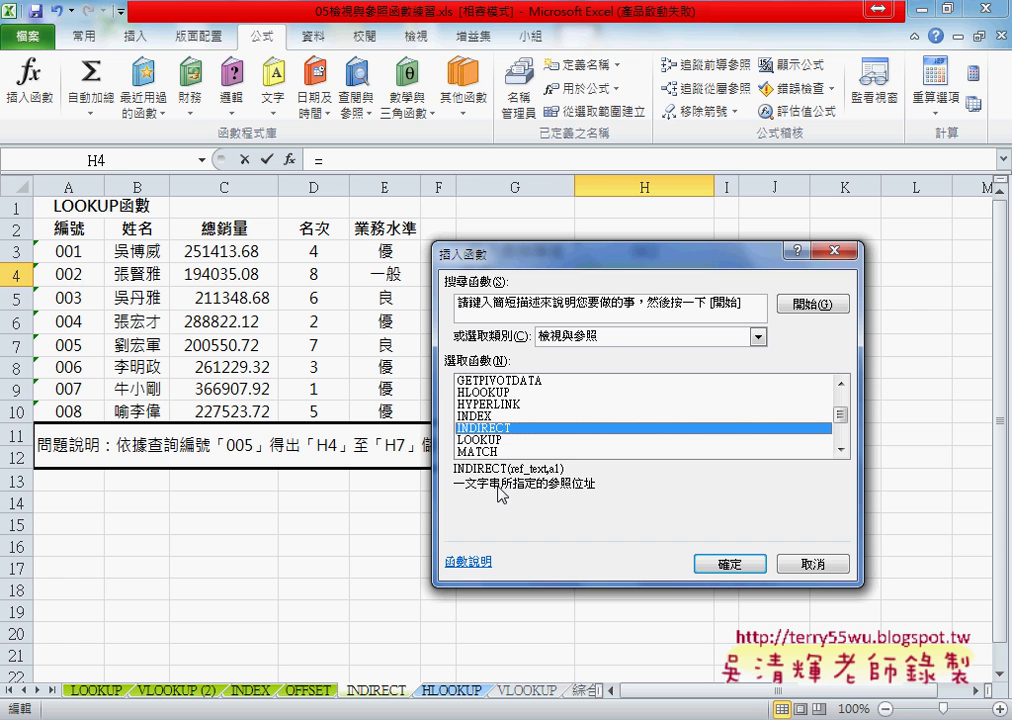
click(728, 564)
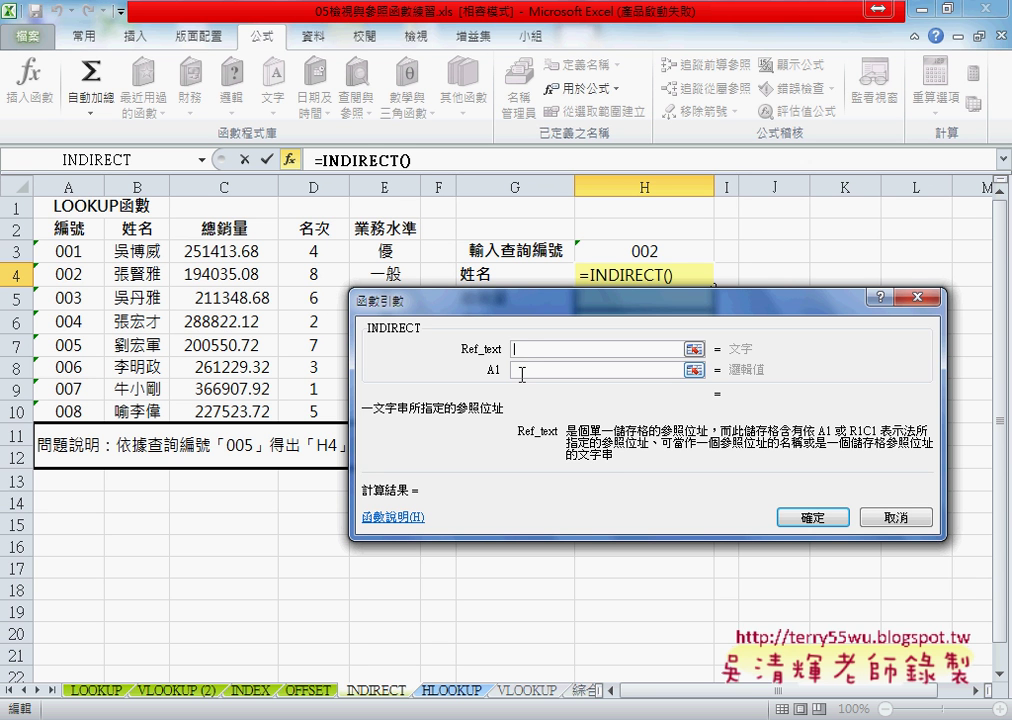
- Set Ref_text to cell B4 and confirm, so H4 holds =INDIRECT(B4) and shows #REF!
click(521, 372)
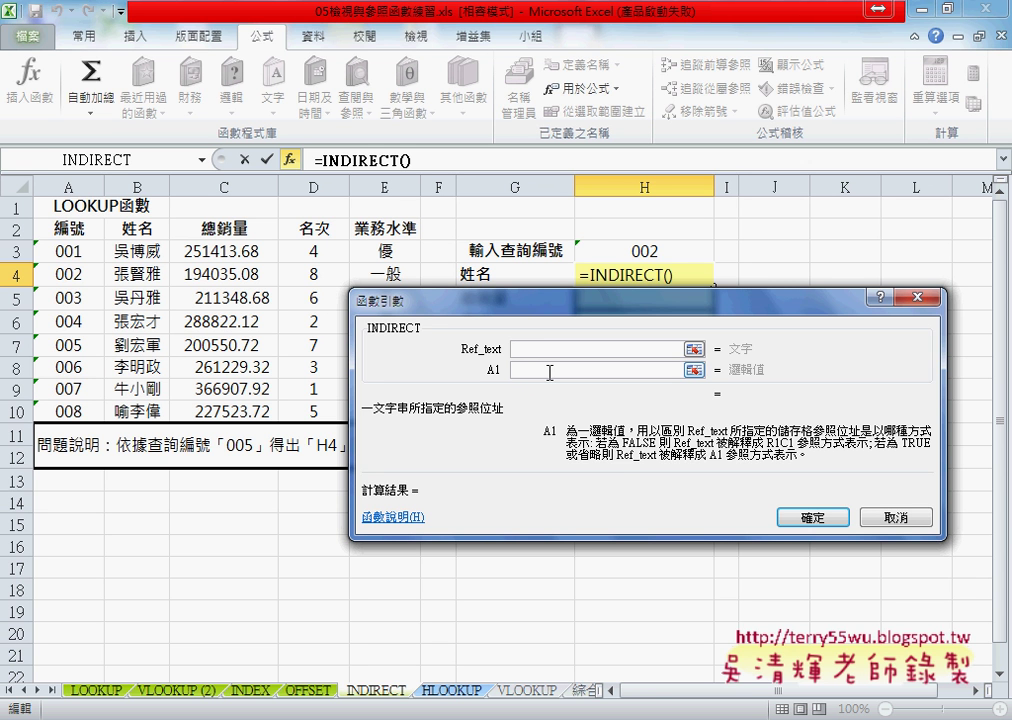
click(553, 348)
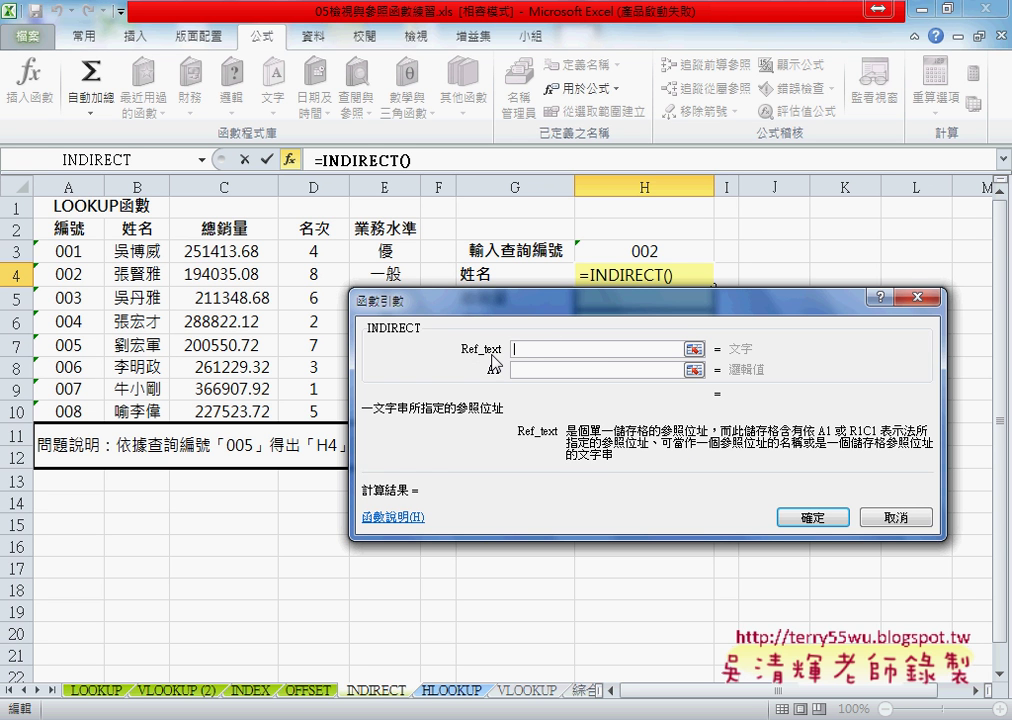
drag(533, 318, 461, 376)
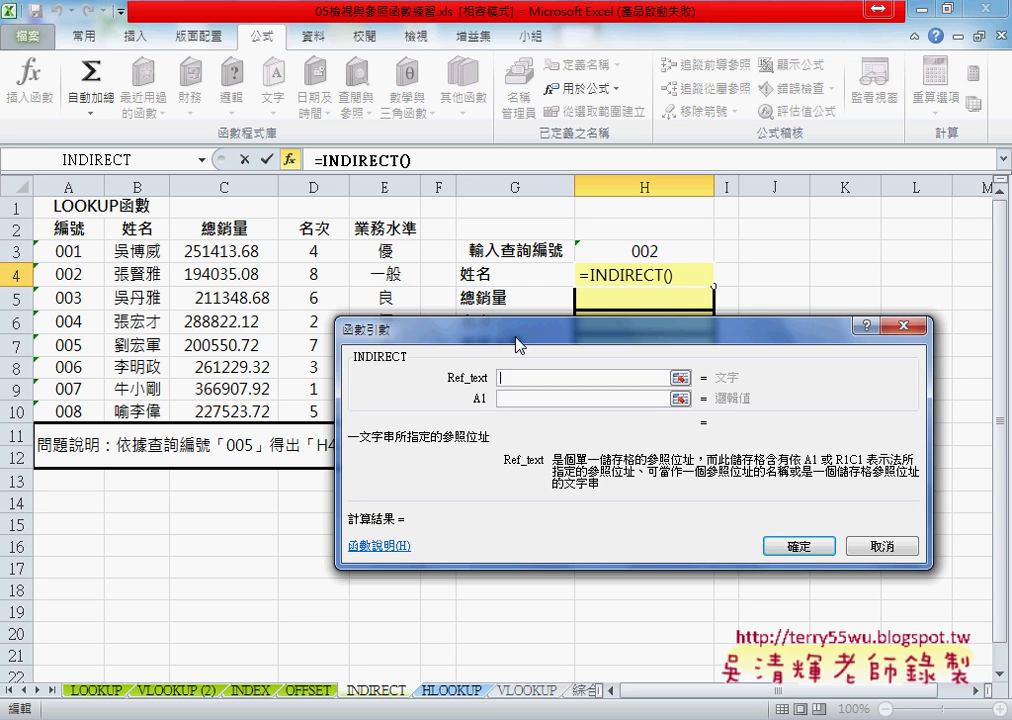
click(140, 274)
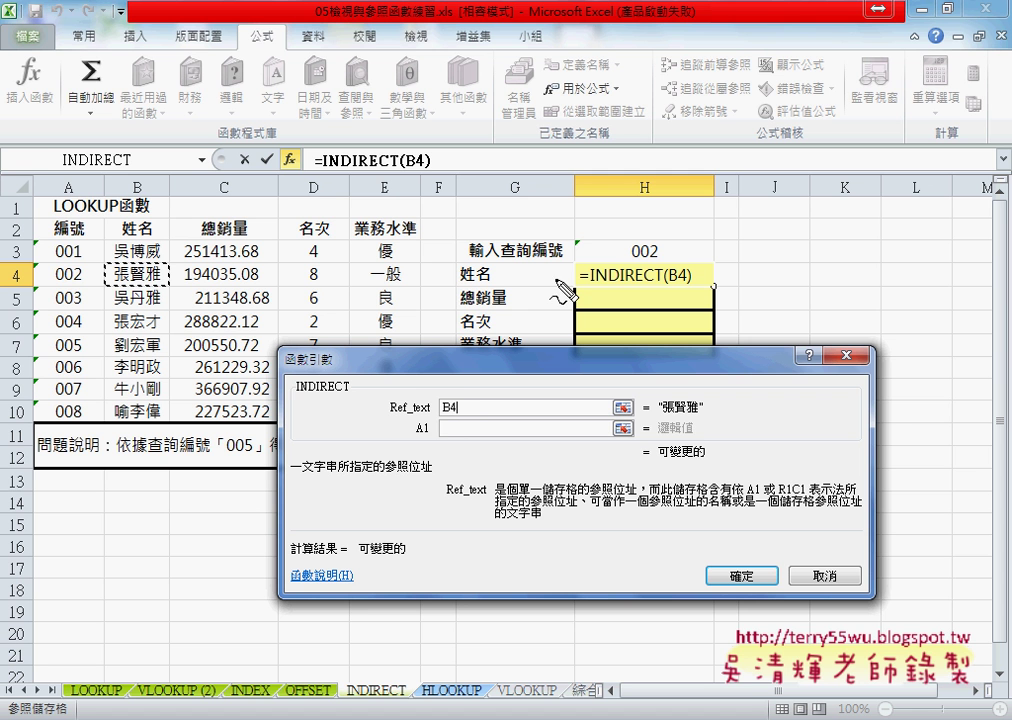
drag(447, 399, 432, 419)
drag(168, 285, 400, 416)
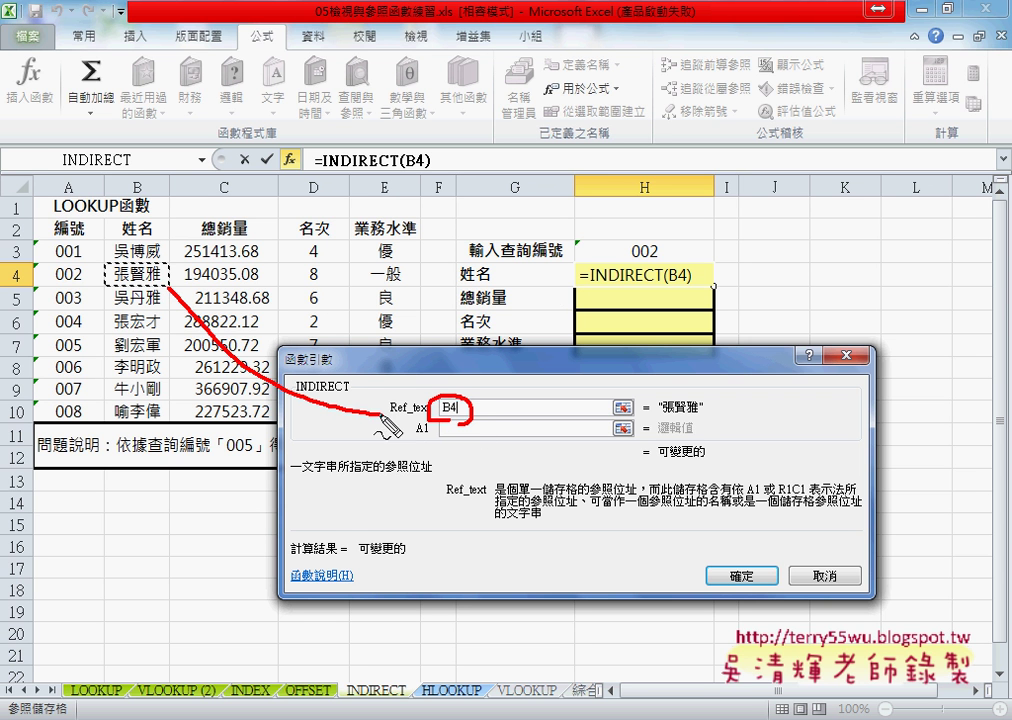
drag(467, 412, 706, 409)
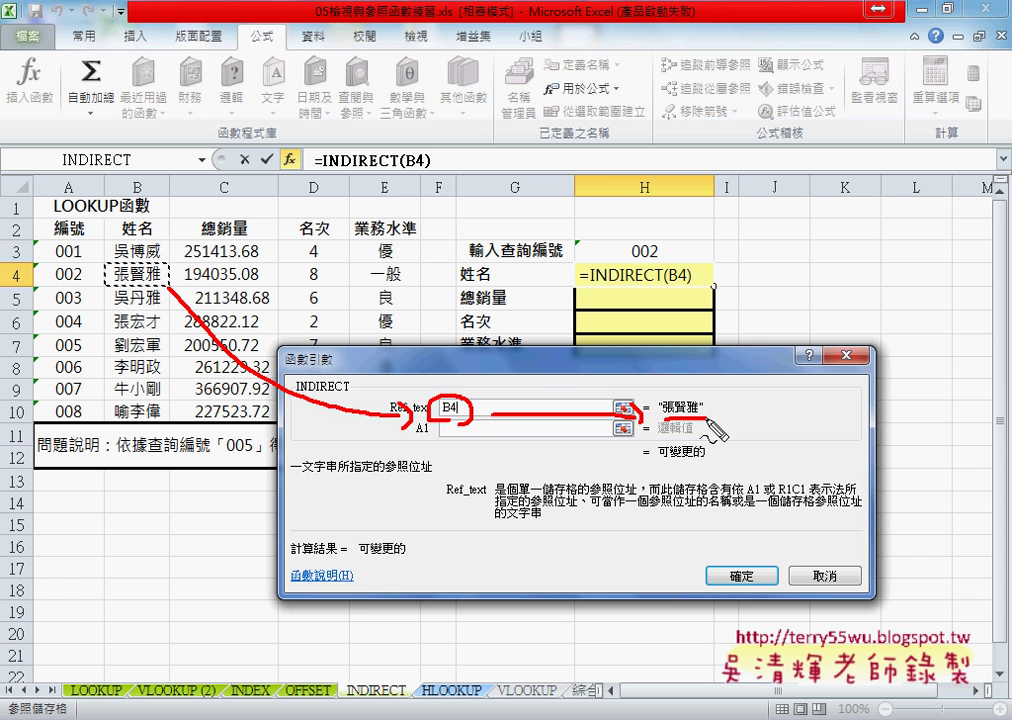
key(Escape)
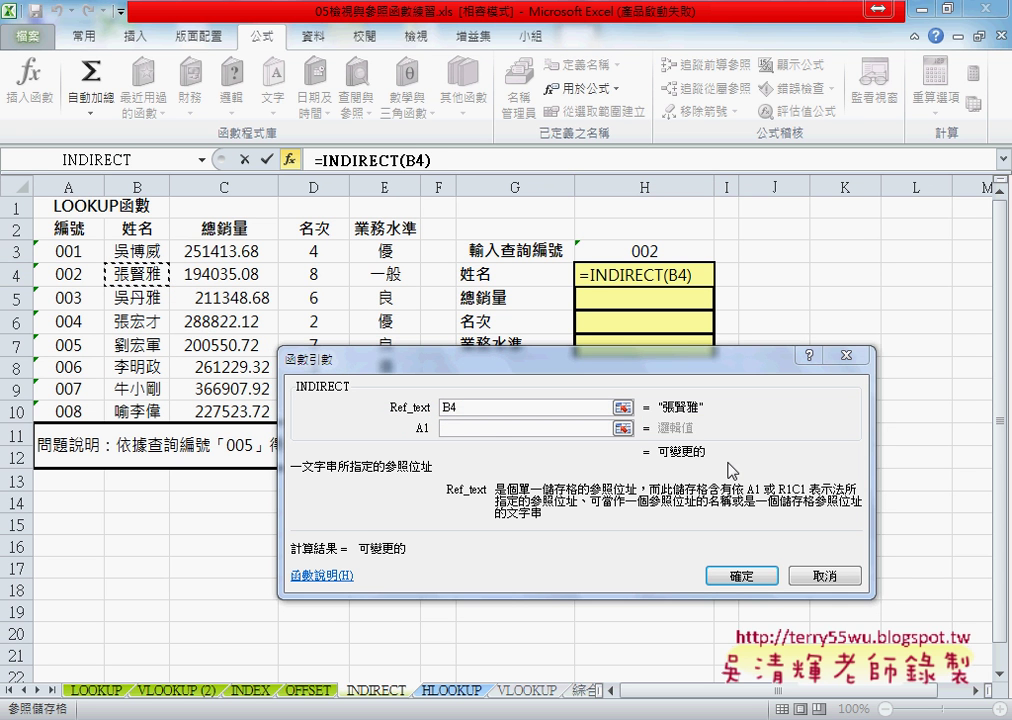
click(762, 580)
click(762, 580)
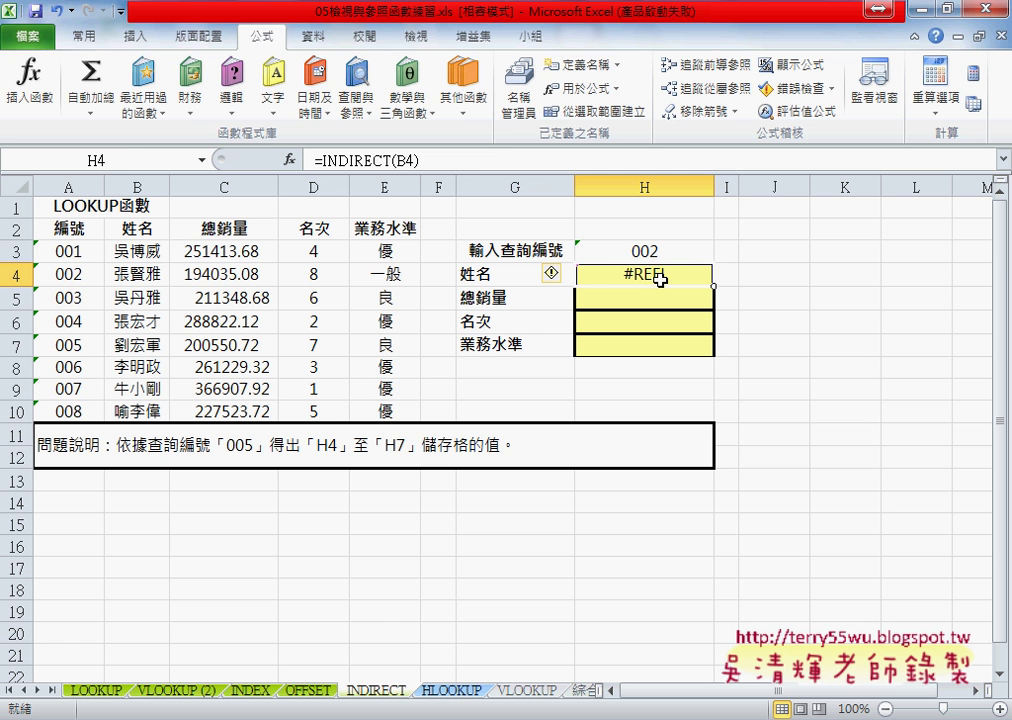
- Change Ref_text to the quoted "B4" so H4 displays the employee name from B4
click(289, 159)
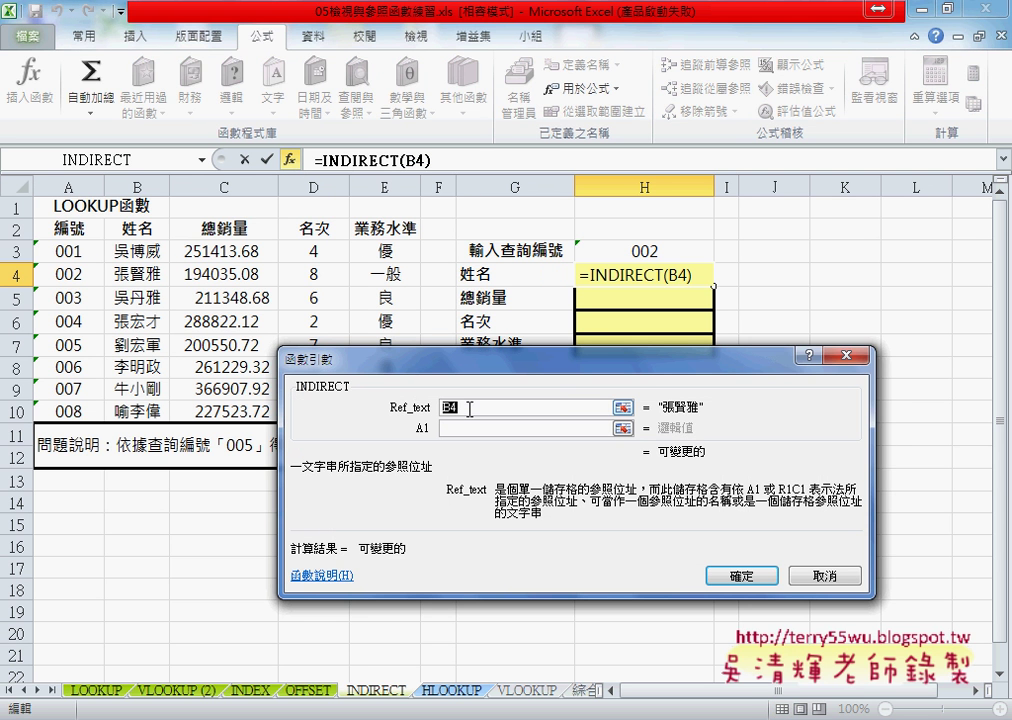
click(490, 426)
text("B4)
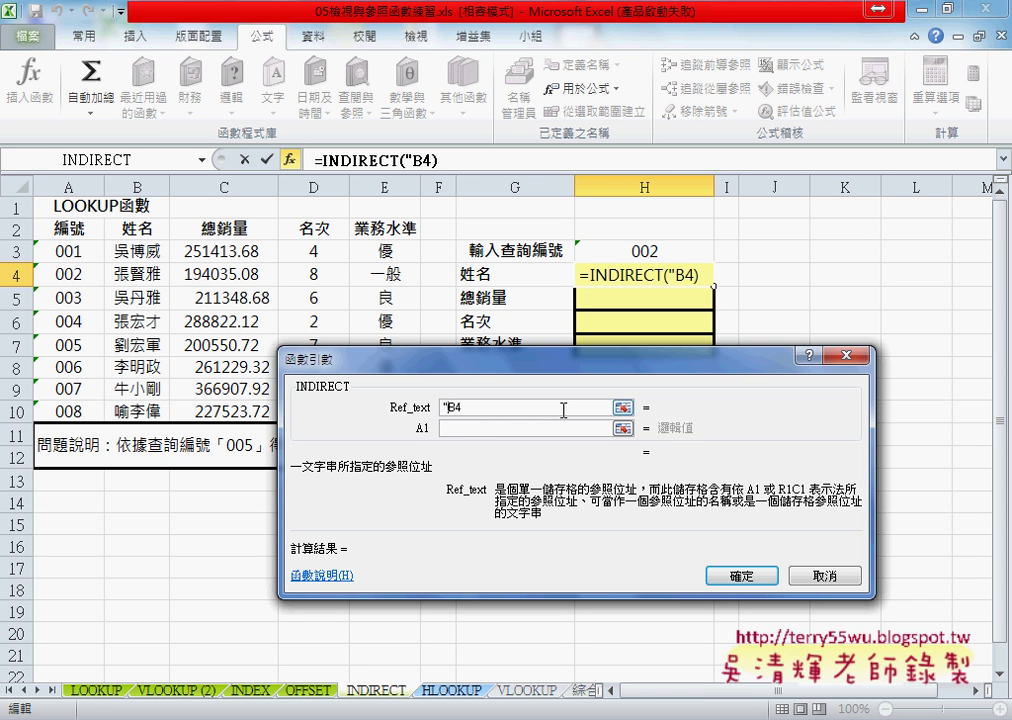
text(")
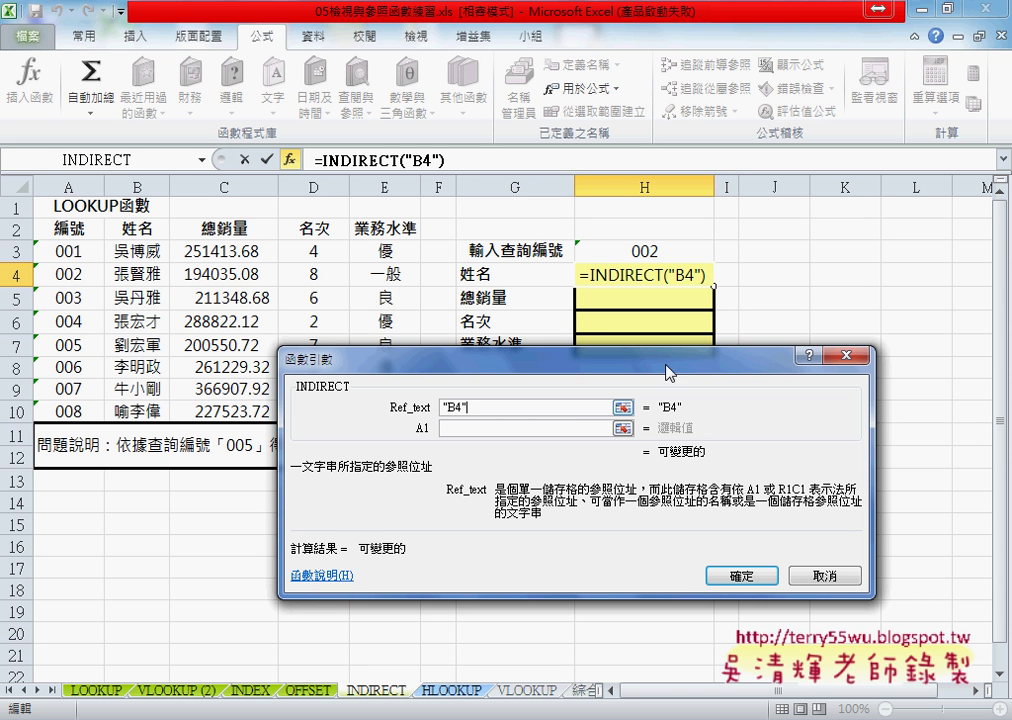
click(757, 574)
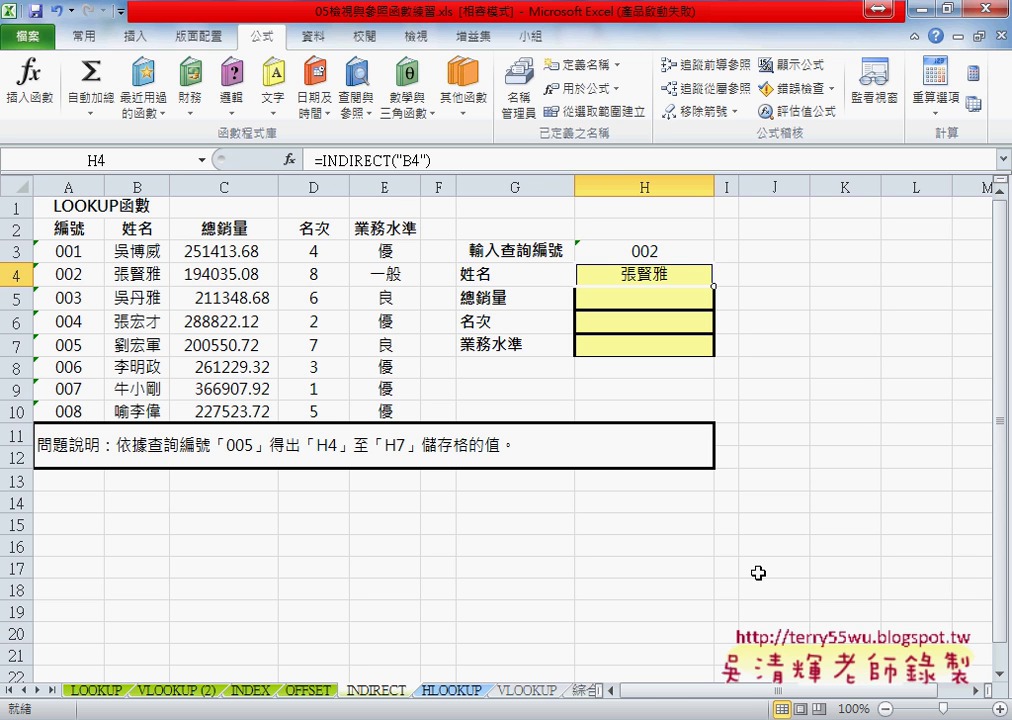
- Put H4's =INDIRECT("B4") formula into edit mode in the formula bar
click(418, 160)
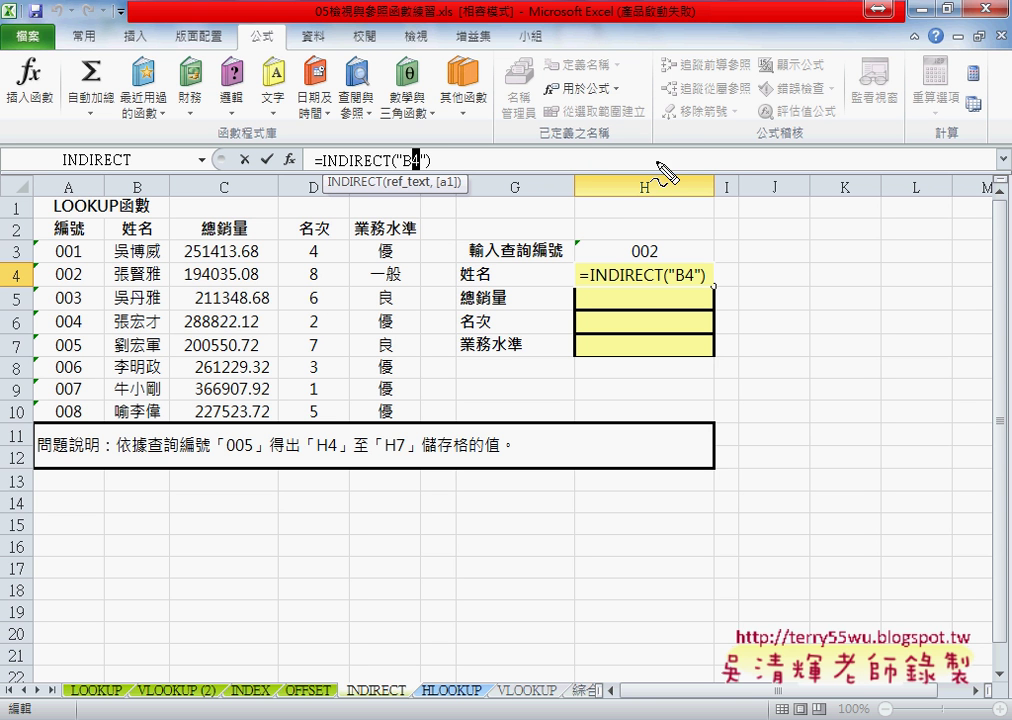
mouse_move(658, 268)
mouse_down()
mouse_move(646, 275)
mouse_move(652, 238)
mouse_up()
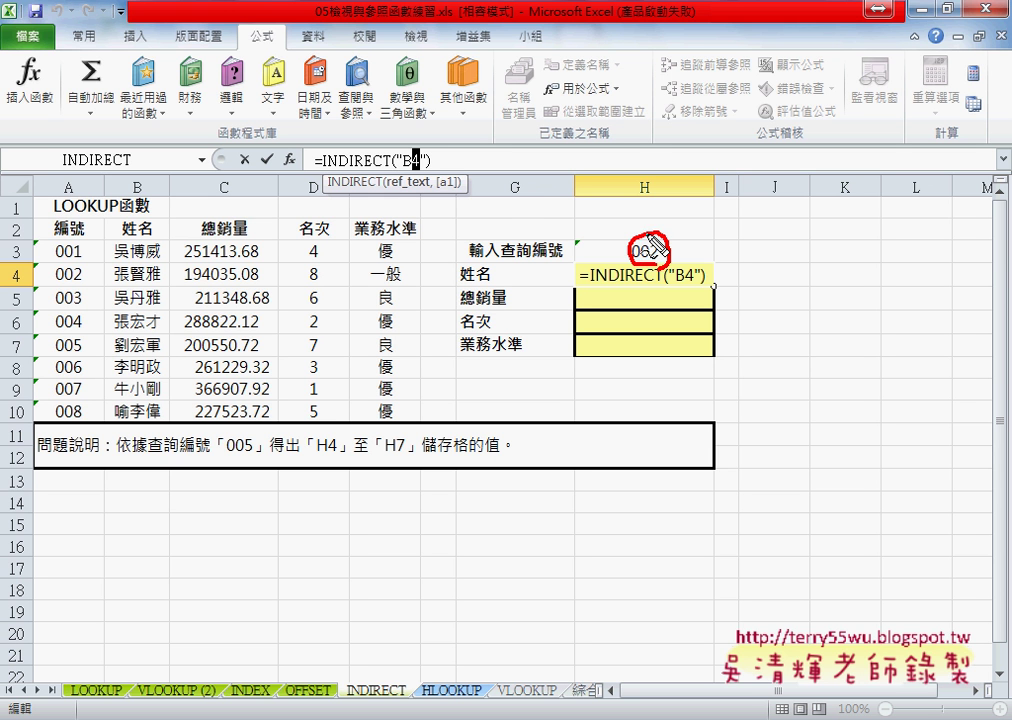
mouse_move(655, 245)
mouse_down()
mouse_move(432, 163)
mouse_move(427, 183)
mouse_up()
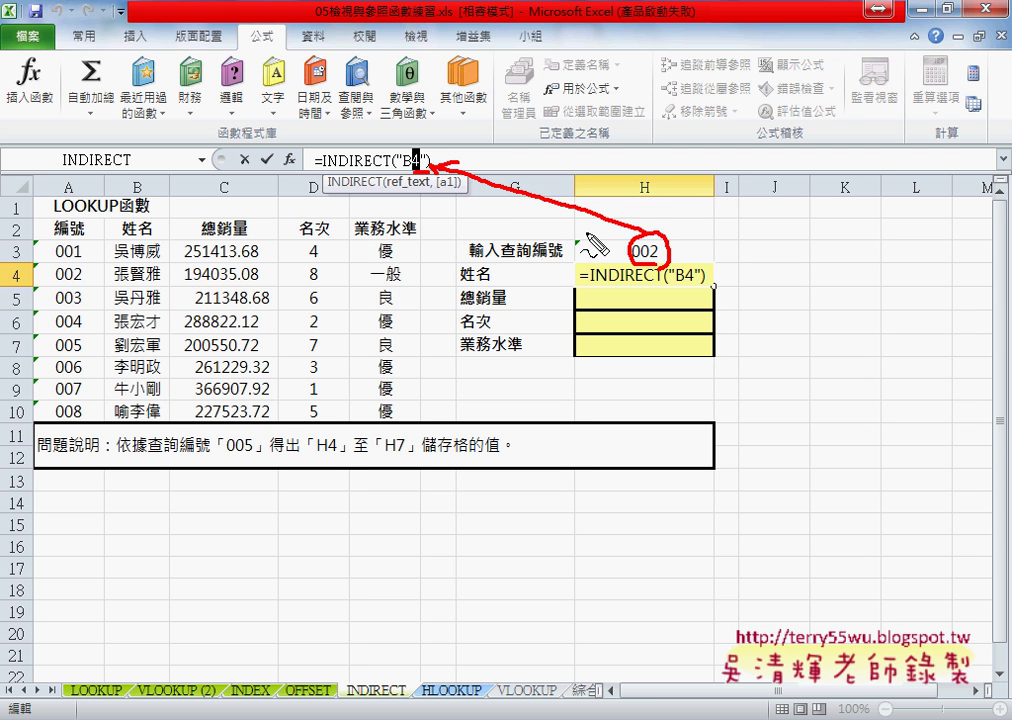
drag(645, 190, 682, 208)
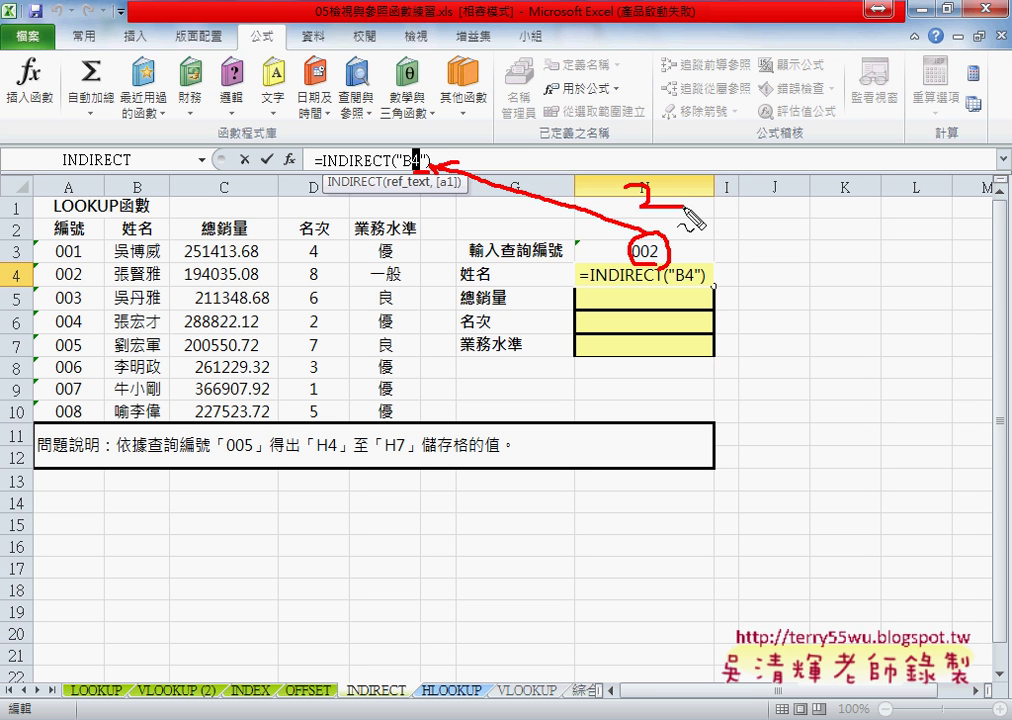
key(Escape)
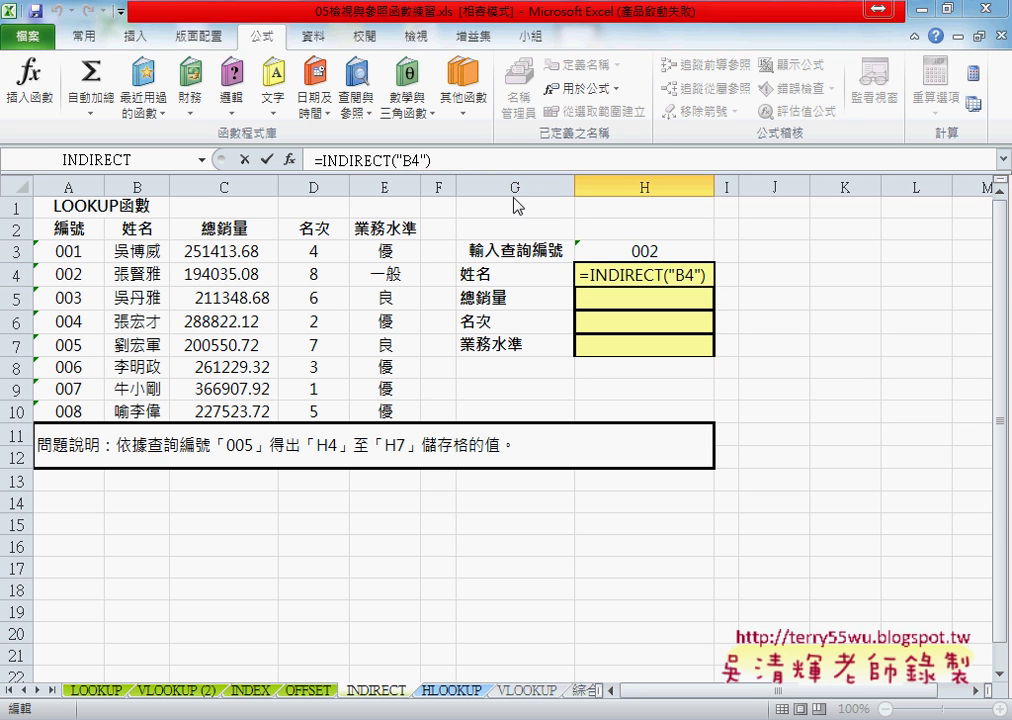
- Replace the fixed row 4 with &H3+2, making the formula =INDIRECT("B"&H3+2)
drag(415, 160, 421, 160)
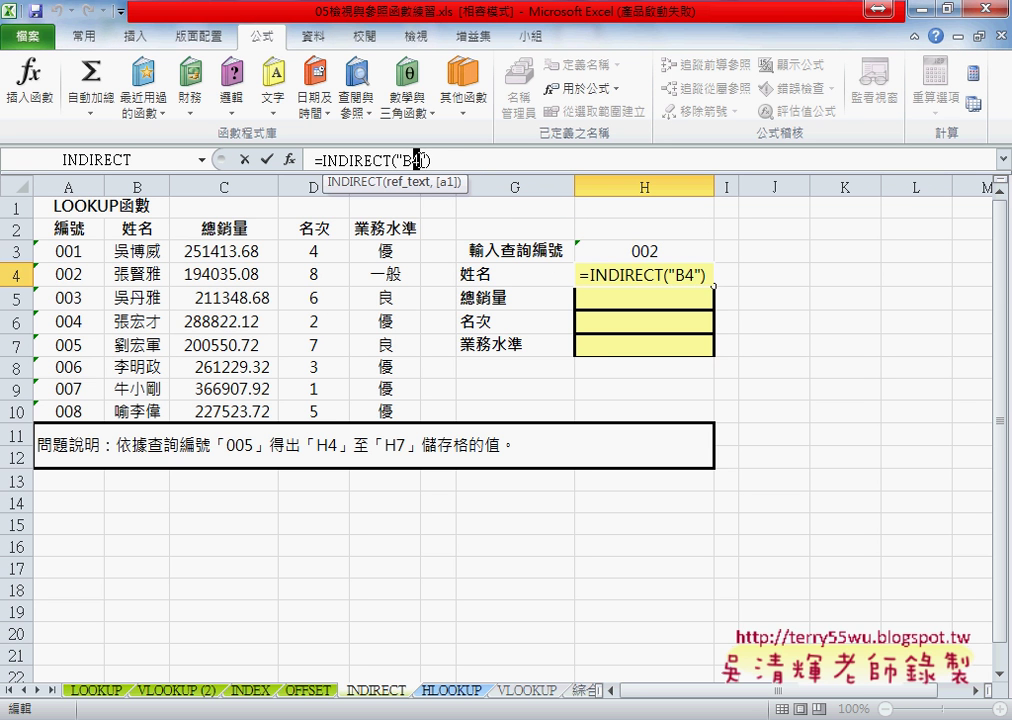
key(BackSpace)
text(&)
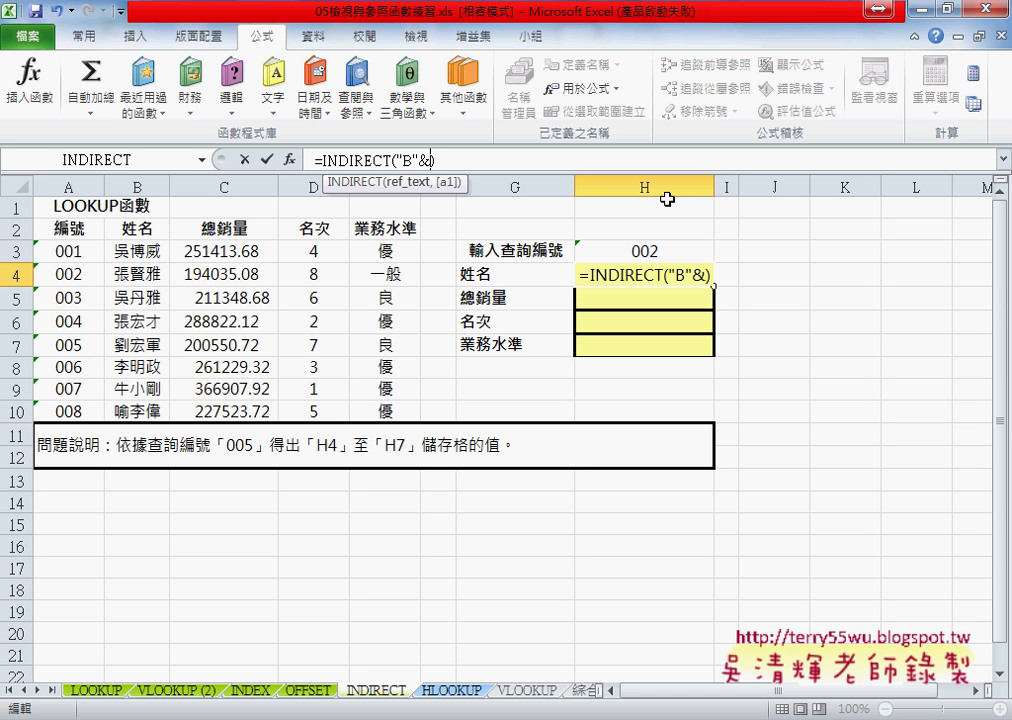
click(671, 252)
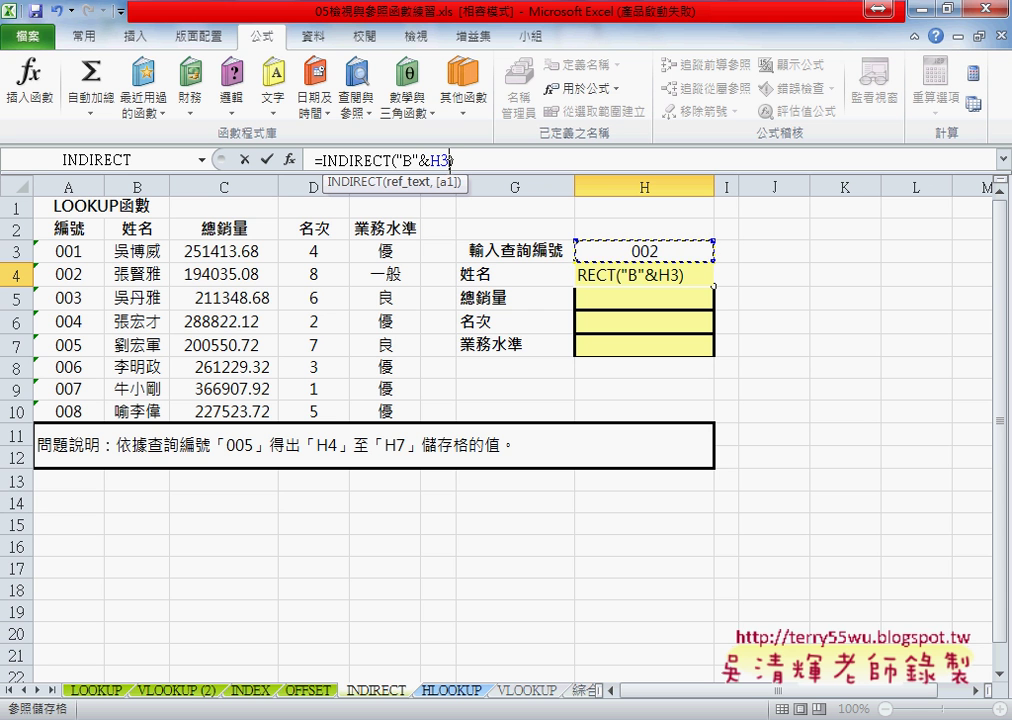
text(+)
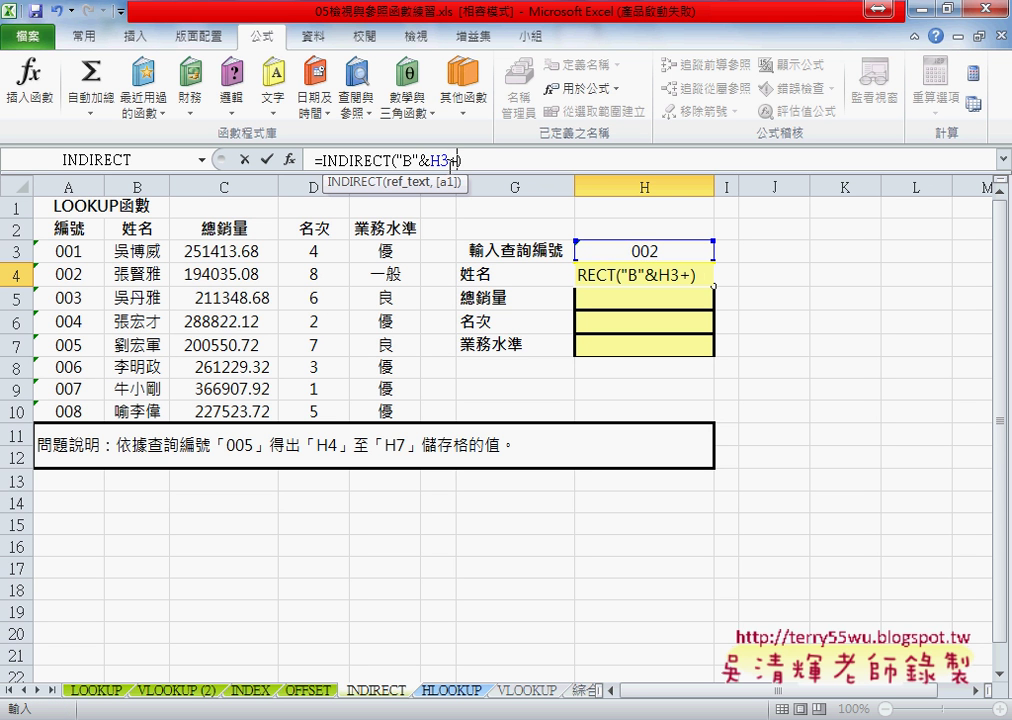
text(2)
drag(467, 160, 429, 160)
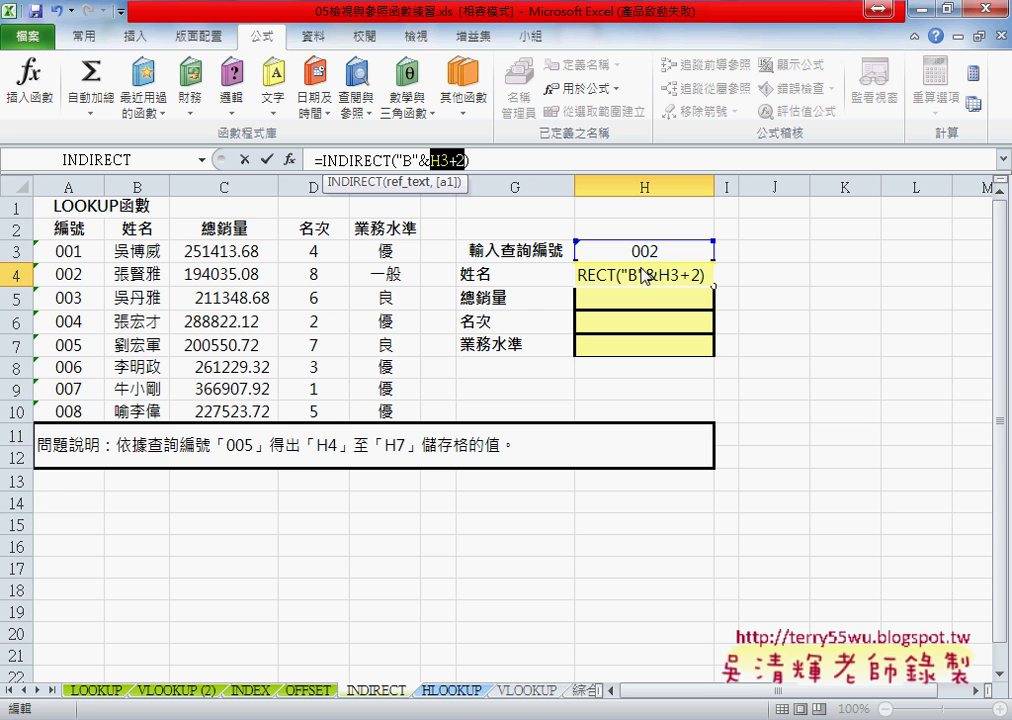
mouse_move(633, 262)
mouse_down()
mouse_move(658, 262)
mouse_move(447, 178)
mouse_up()
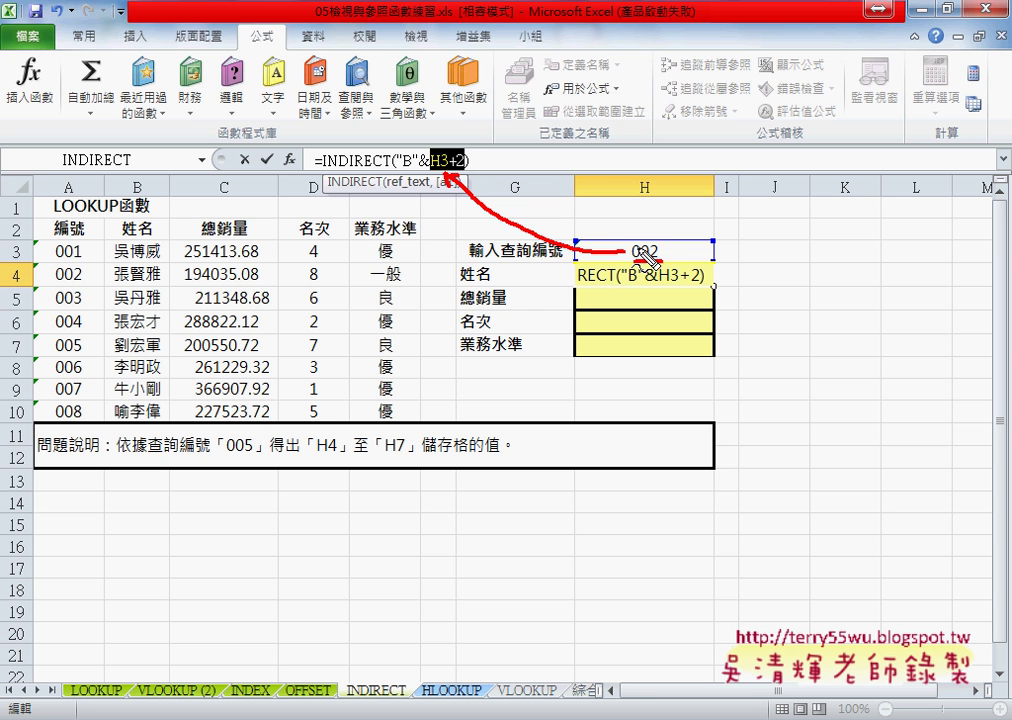
drag(614, 232, 615, 240)
drag(620, 232, 662, 240)
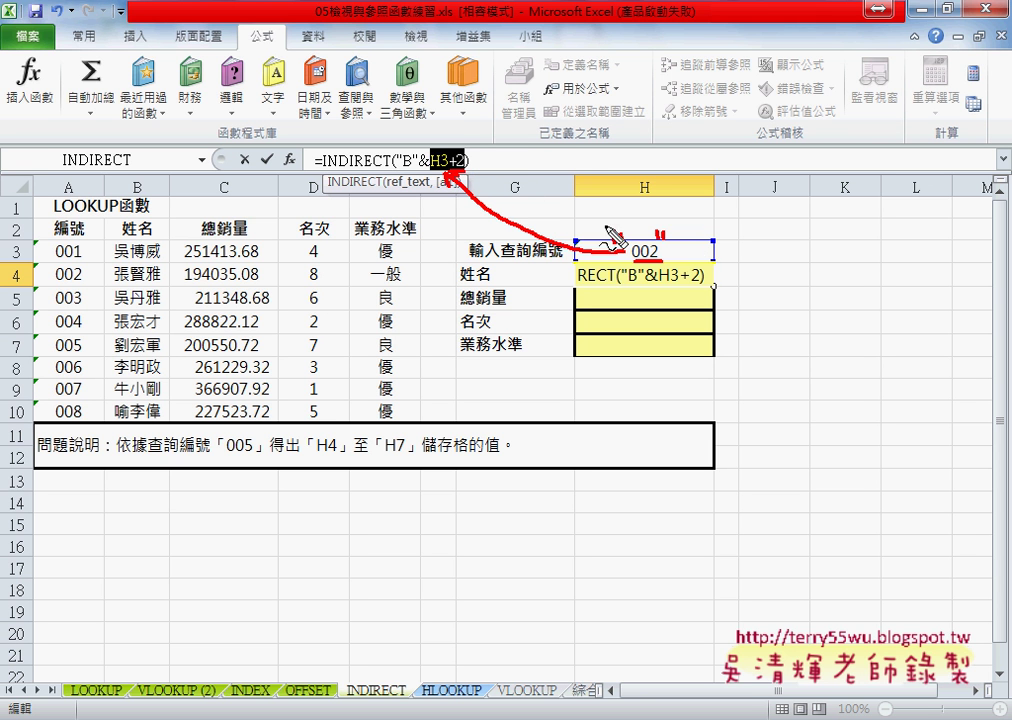
mouse_move(538, 147)
mouse_down()
mouse_move(526, 166)
mouse_move(538, 148)
mouse_up()
mouse_move(562, 147)
mouse_down()
mouse_move(600, 175)
mouse_move(618, 157)
mouse_move(612, 176)
mouse_move(655, 176)
mouse_move(618, 191)
mouse_up()
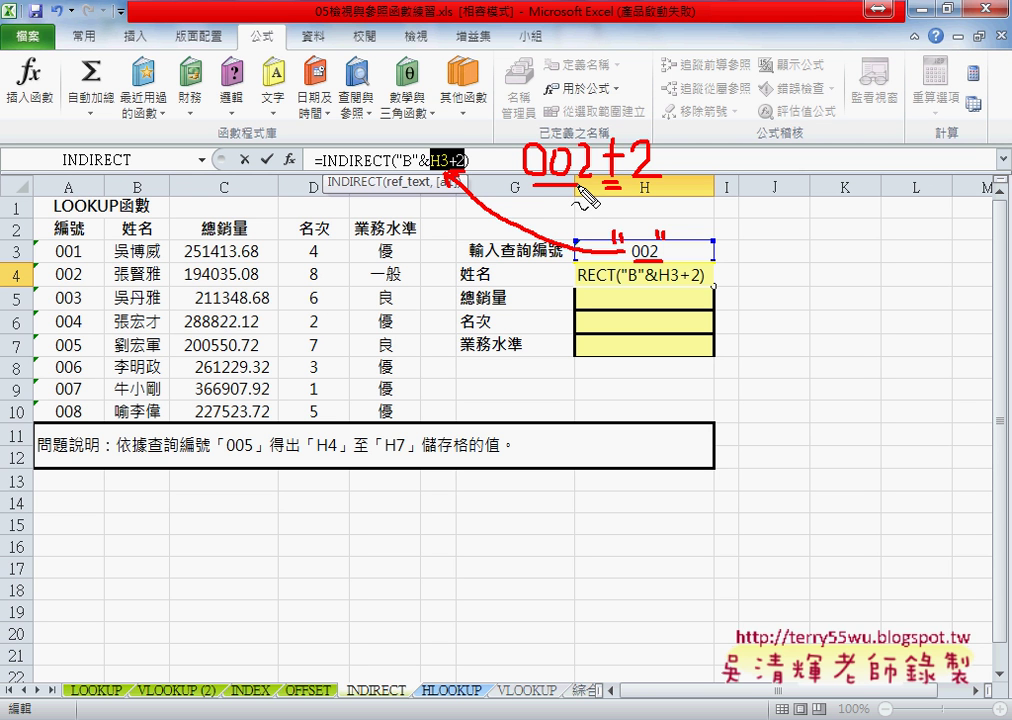
drag(524, 183, 568, 183)
drag(524, 190, 568, 190)
drag(548, 93, 572, 117)
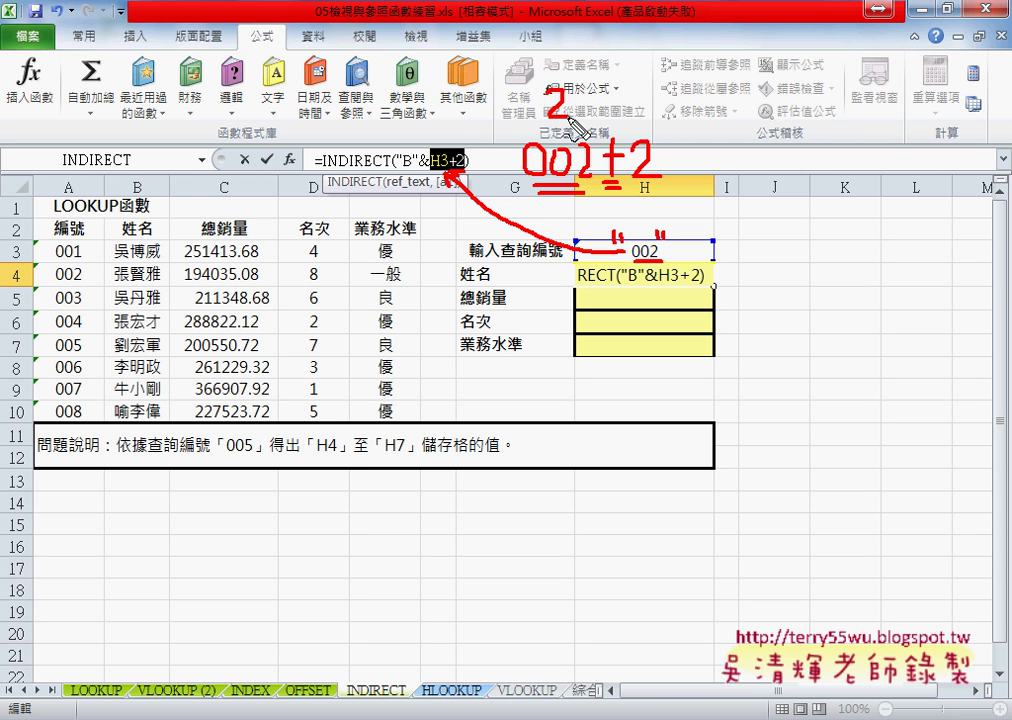
mouse_move(680, 155)
mouse_down()
mouse_move(702, 163)
mouse_move(754, 146)
mouse_move(790, 178)
mouse_up()
drag(746, 148, 748, 222)
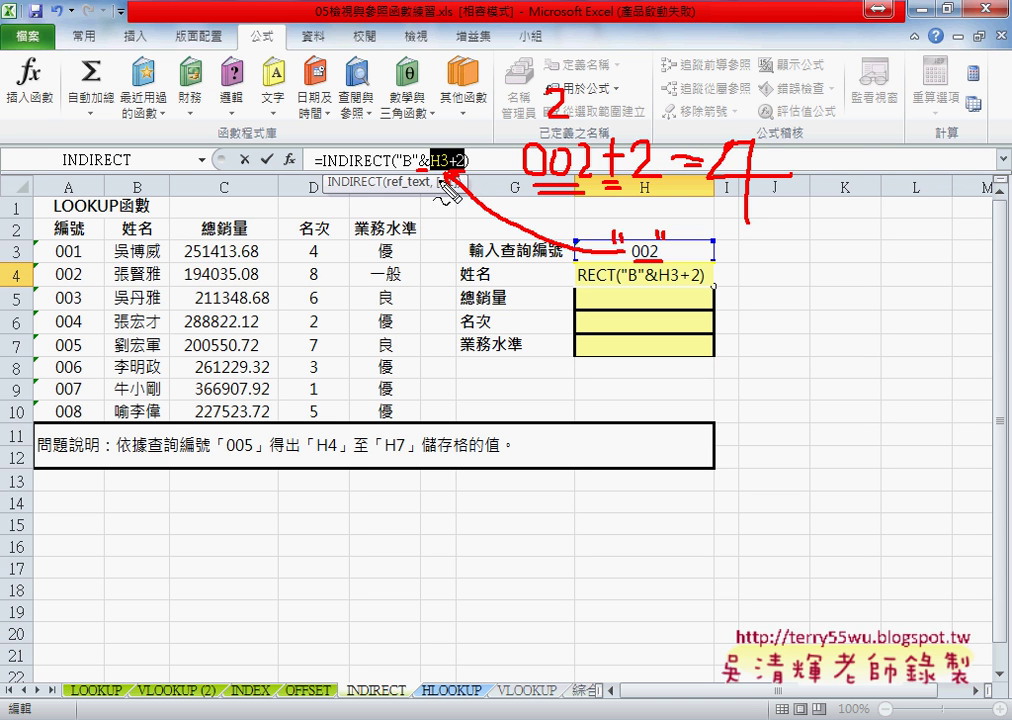
drag(676, 58, 660, 104)
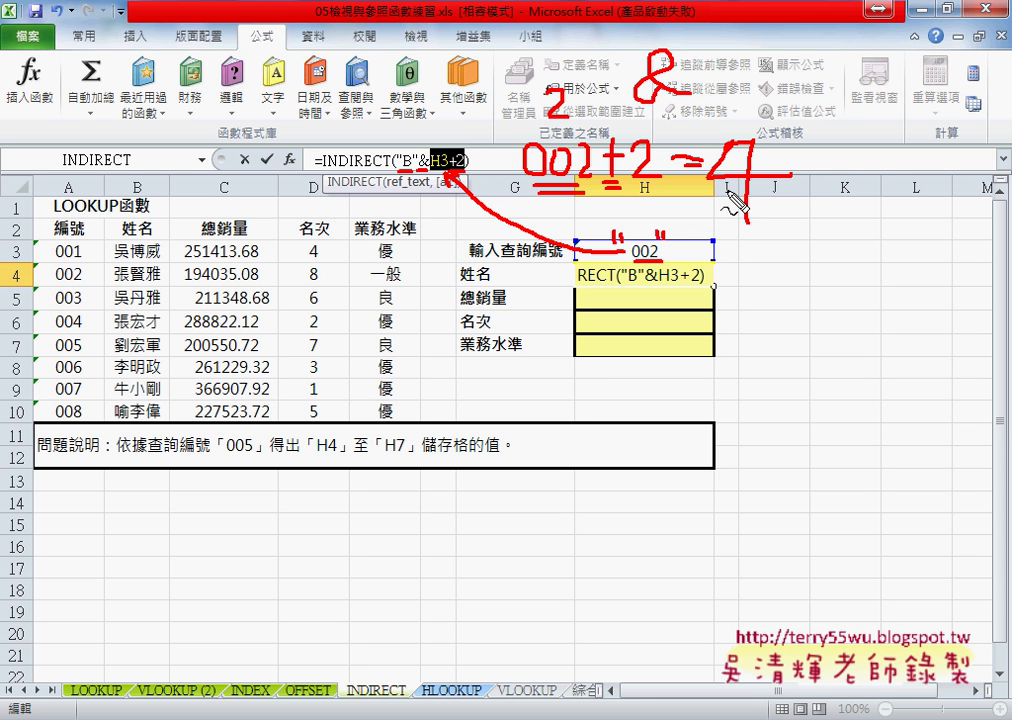
mouse_move(778, 171)
mouse_down()
mouse_move(816, 172)
mouse_move(808, 180)
mouse_move(838, 153)
mouse_move(868, 172)
mouse_move(856, 200)
mouse_up()
drag(868, 145, 866, 160)
drag(877, 145, 875, 160)
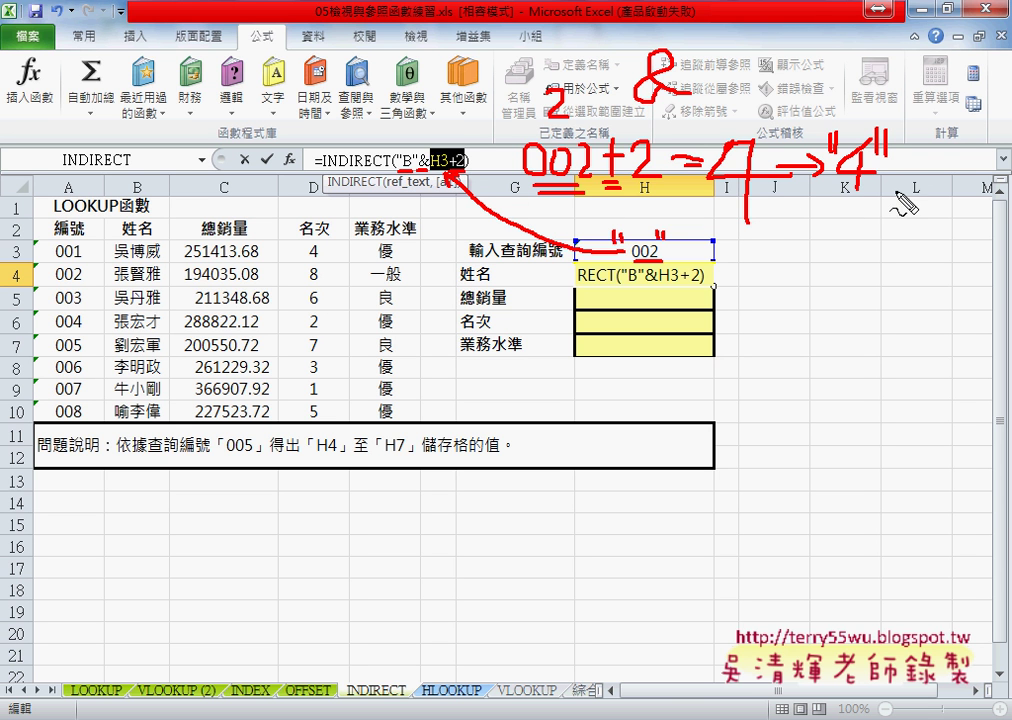
mouse_move(810, 210)
mouse_down()
mouse_move(810, 247)
mouse_move(826, 238)
mouse_move(815, 245)
mouse_up()
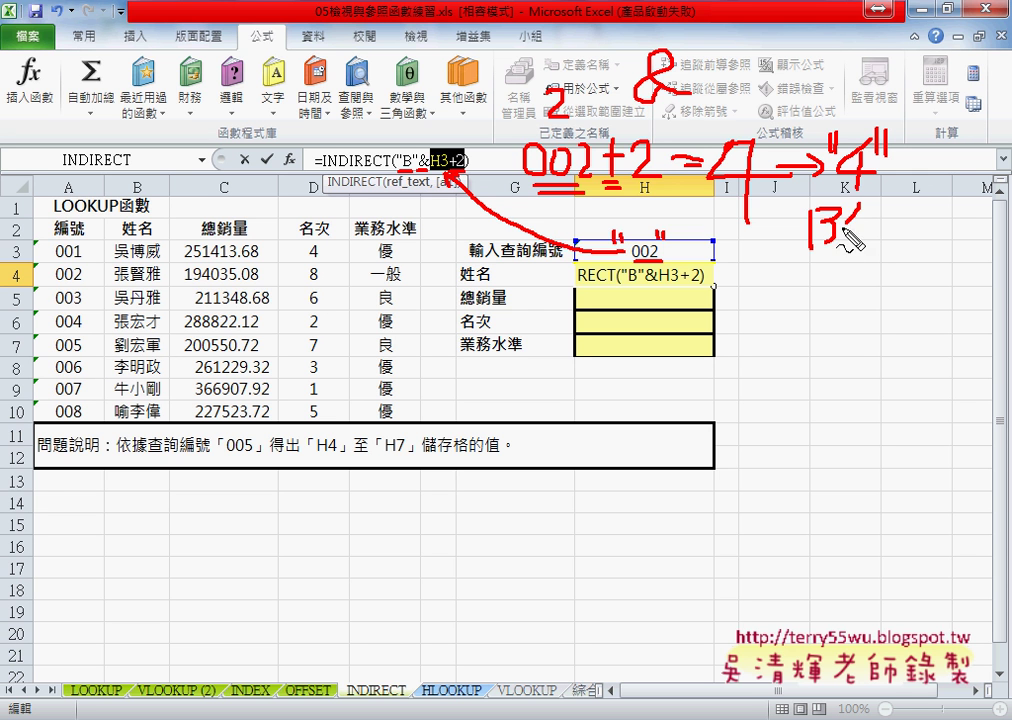
drag(856, 205, 870, 232)
drag(862, 212, 862, 252)
drag(794, 197, 797, 212)
drag(803, 197, 806, 212)
drag(872, 196, 871, 211)
drag(881, 196, 880, 211)
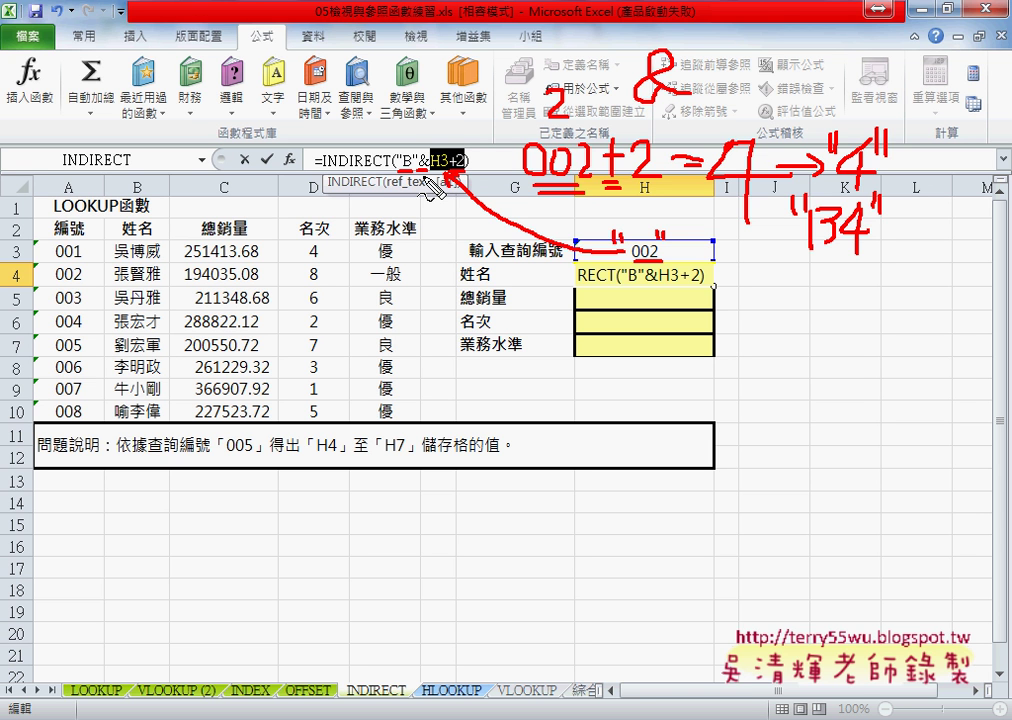
key(Escape)
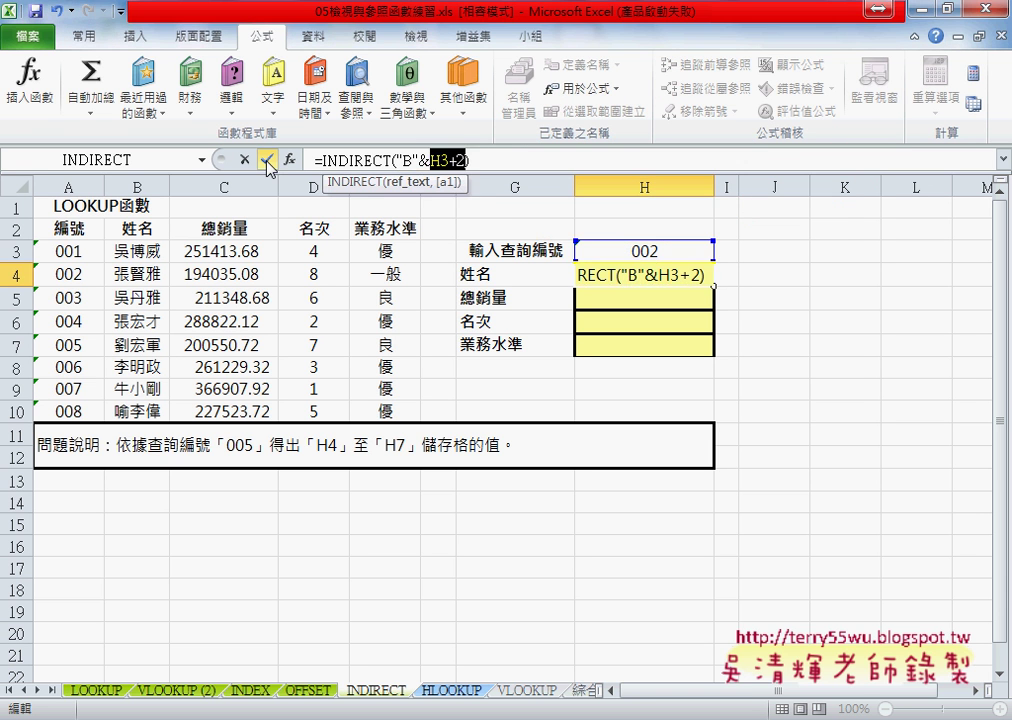
- Commit H4's formula and test it by choosing IDs 001 and then 004 in H3
click(266, 159)
click(680, 252)
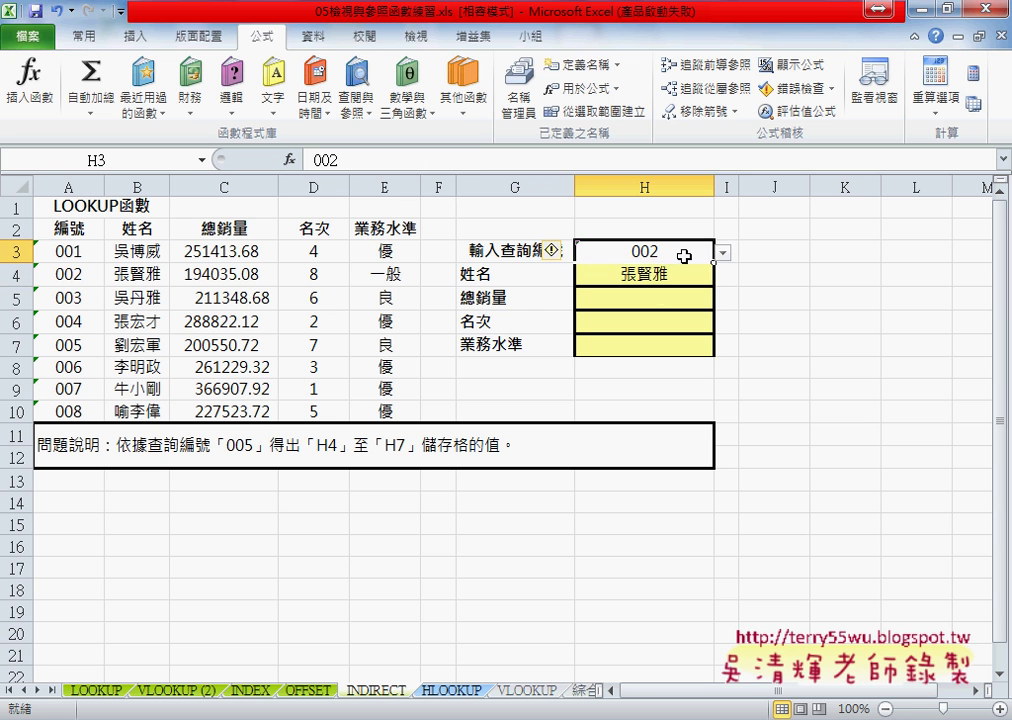
click(722, 253)
click(708, 270)
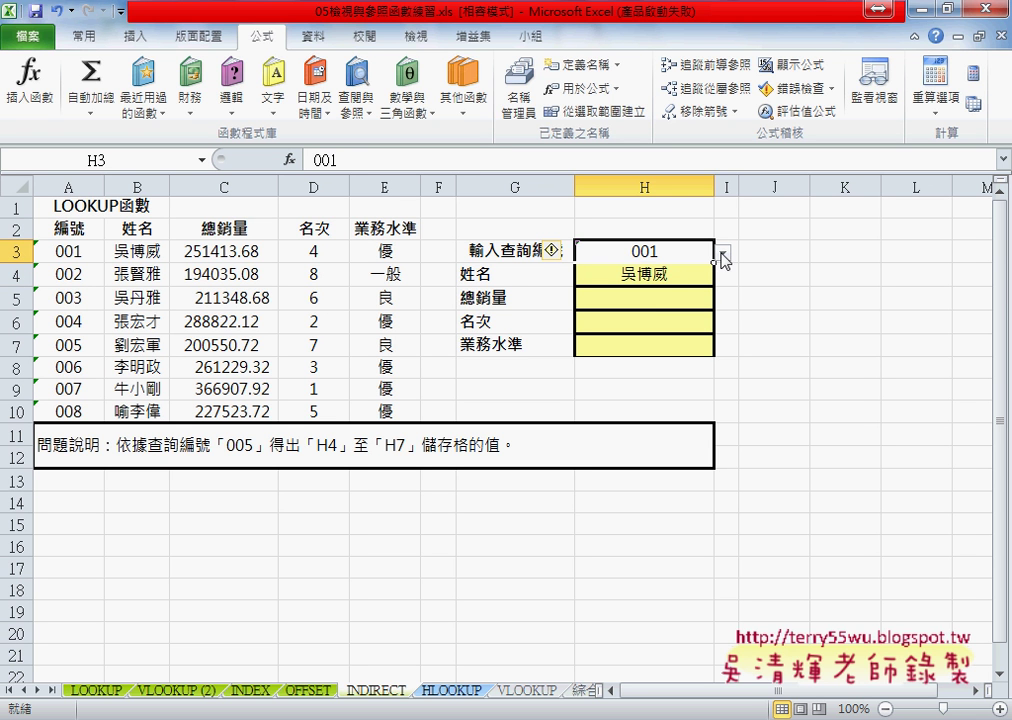
click(722, 253)
click(712, 305)
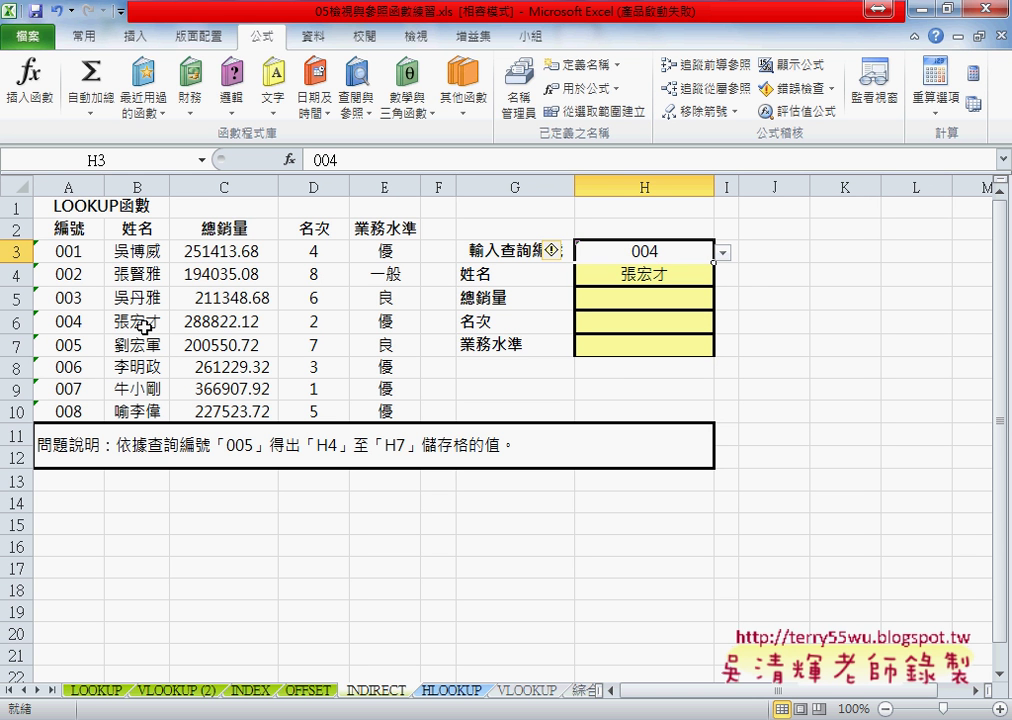
click(668, 279)
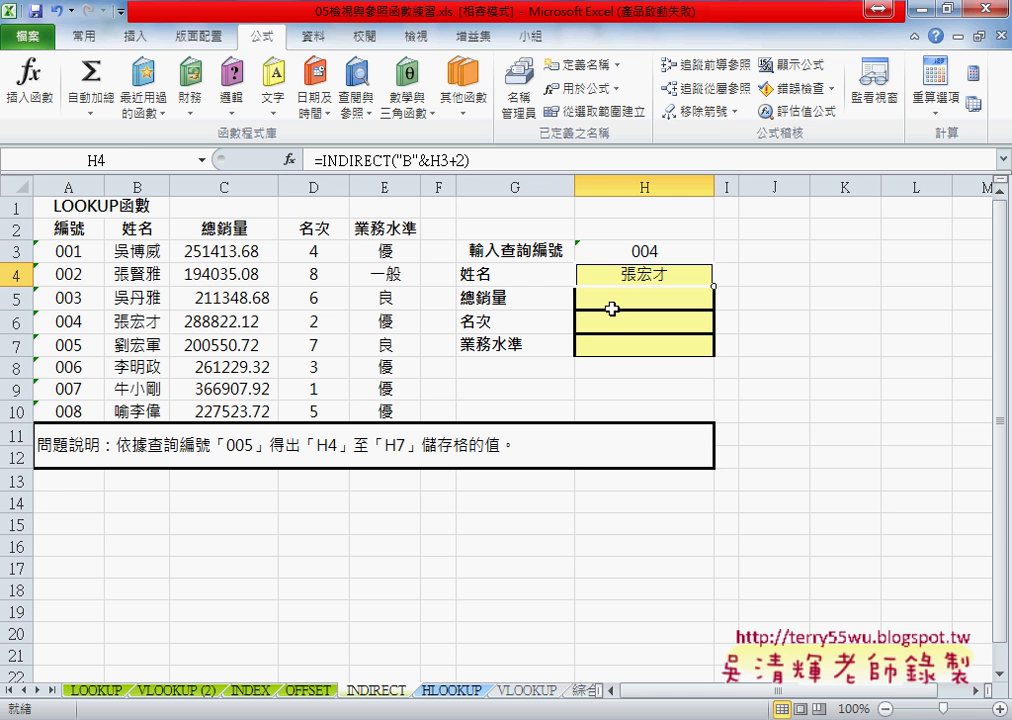
- Paste H4's formula into H5 with column B changed to C: =INDIRECT("C"&H3+2)
drag(490, 160, 314, 160)
key(ctrl+c)
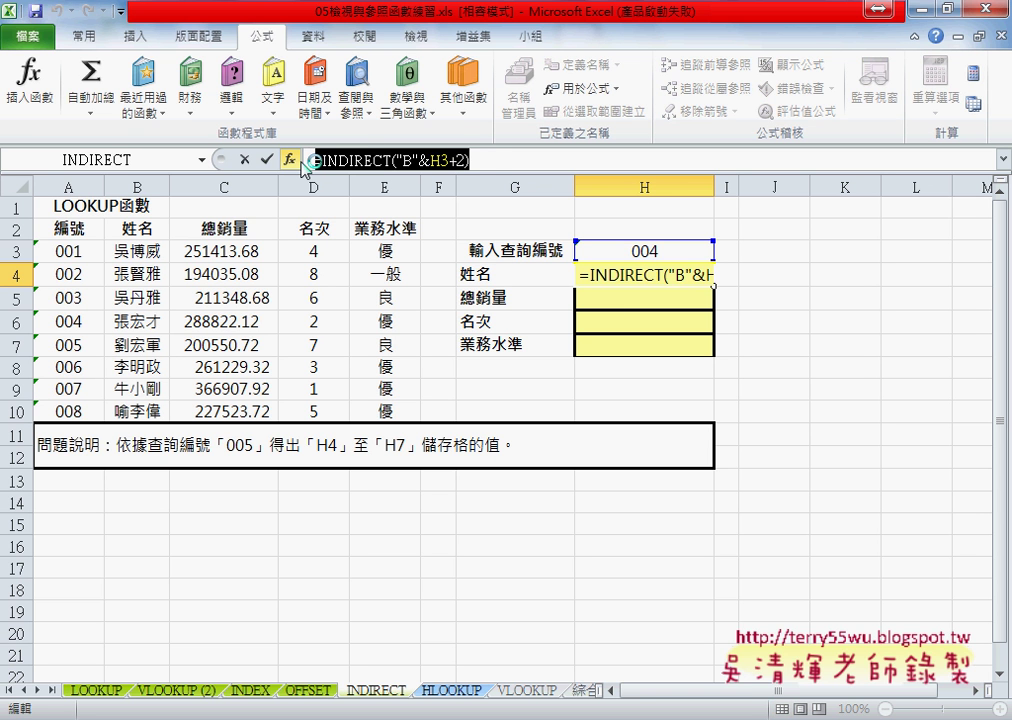
click(266, 159)
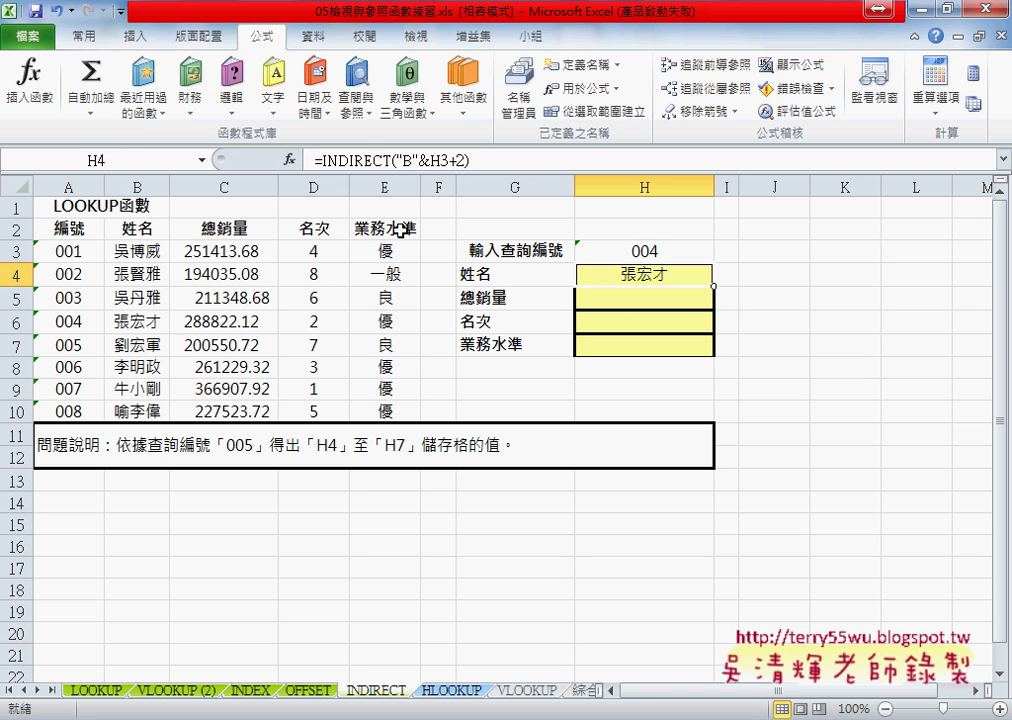
click(690, 302)
click(418, 160)
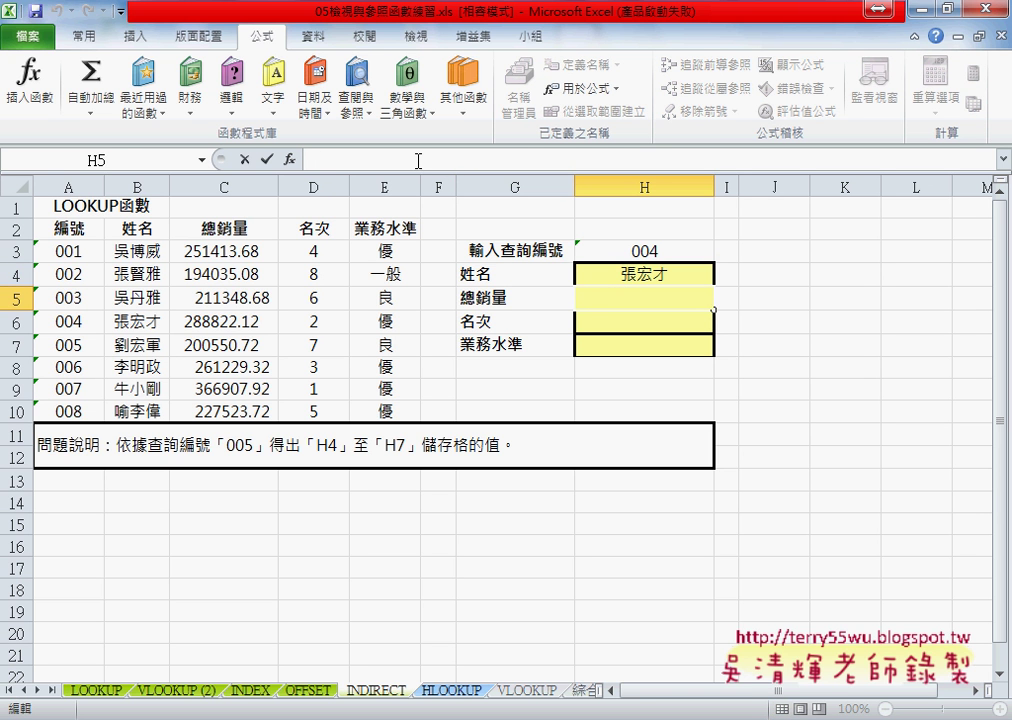
key(ctrl+v)
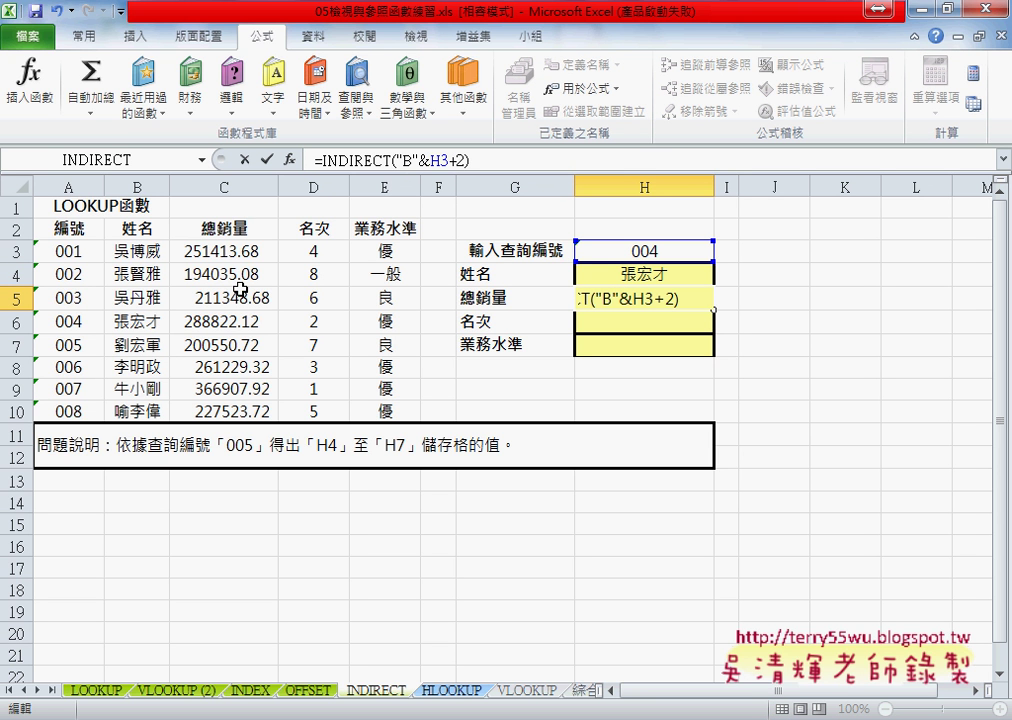
double_click(407, 160)
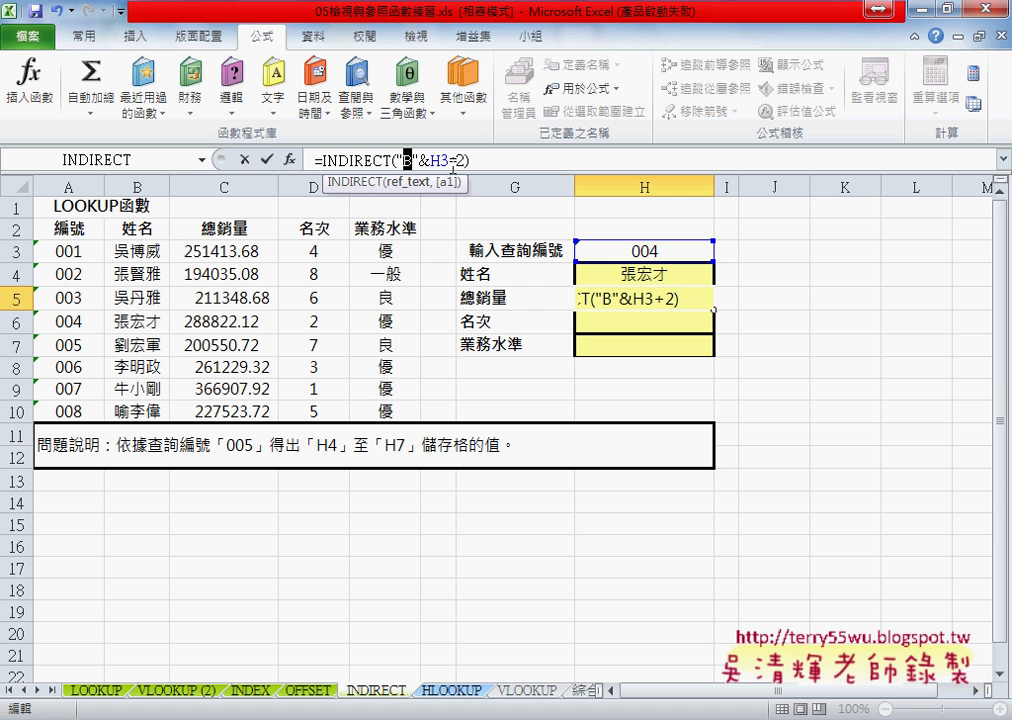
text(C)
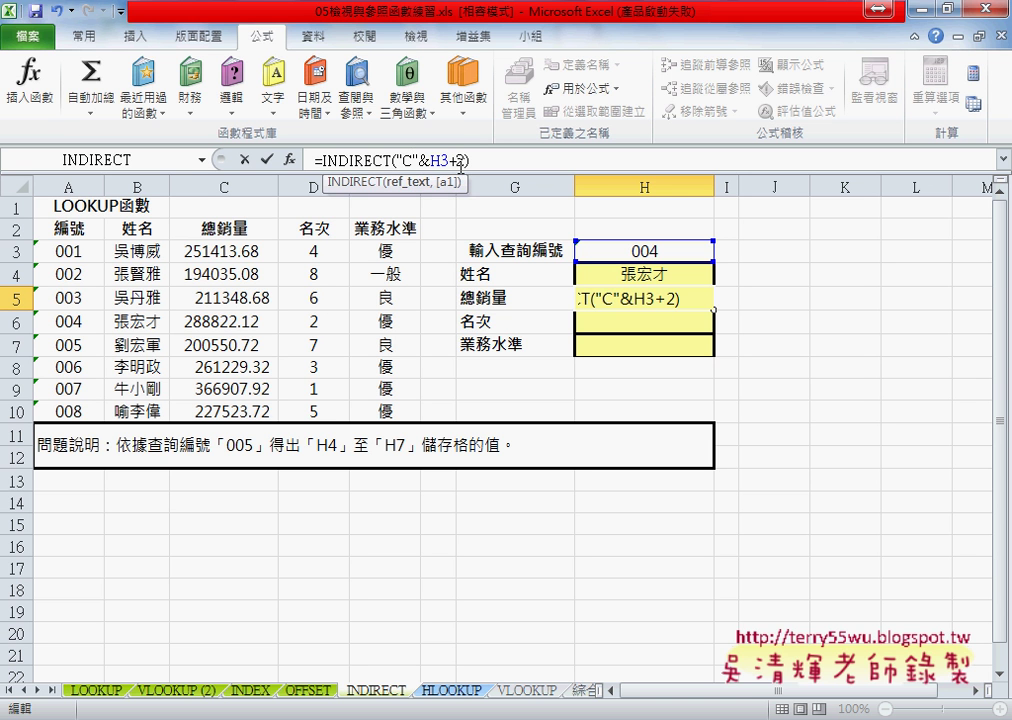
click(266, 159)
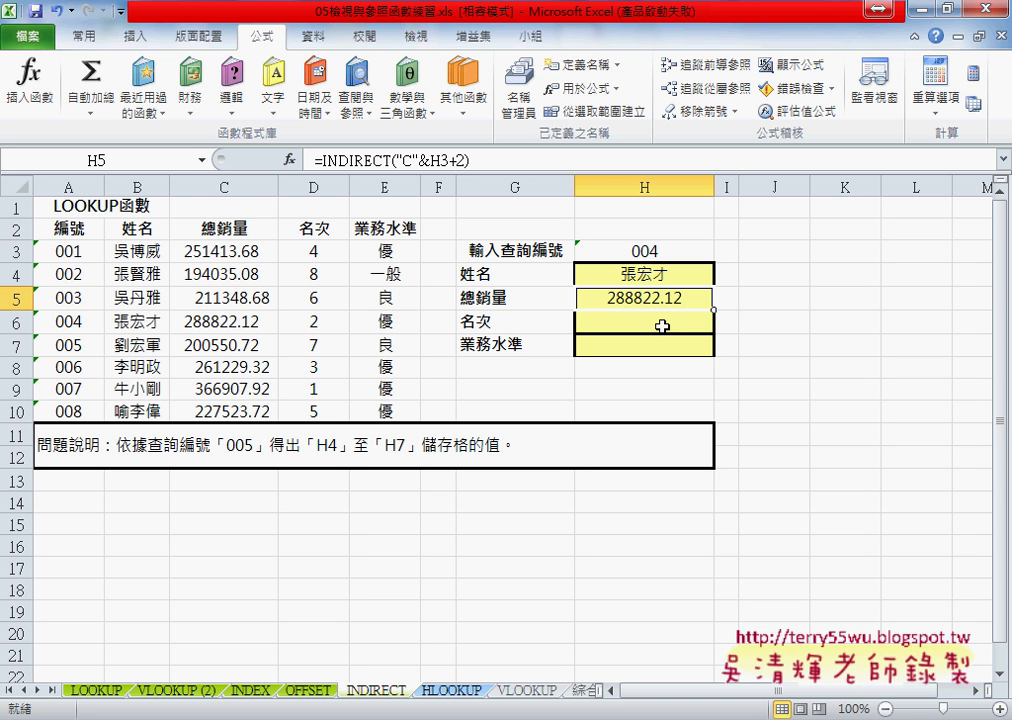
click(673, 279)
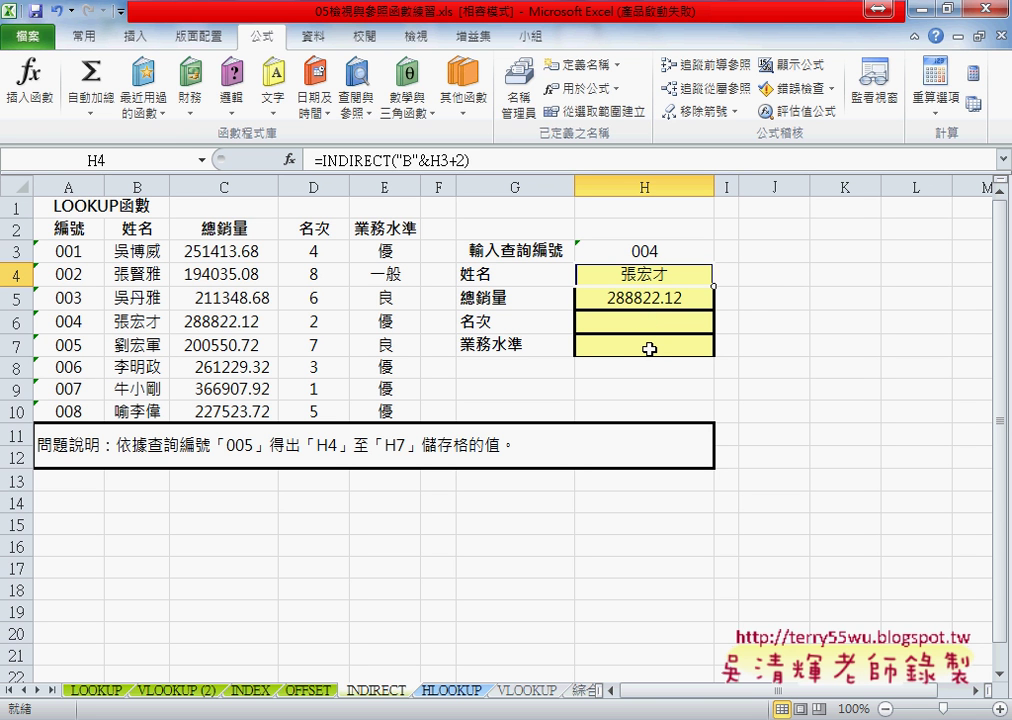
- Fill J4:J7 with the letter B, then change some of those entries to C
click(775, 278)
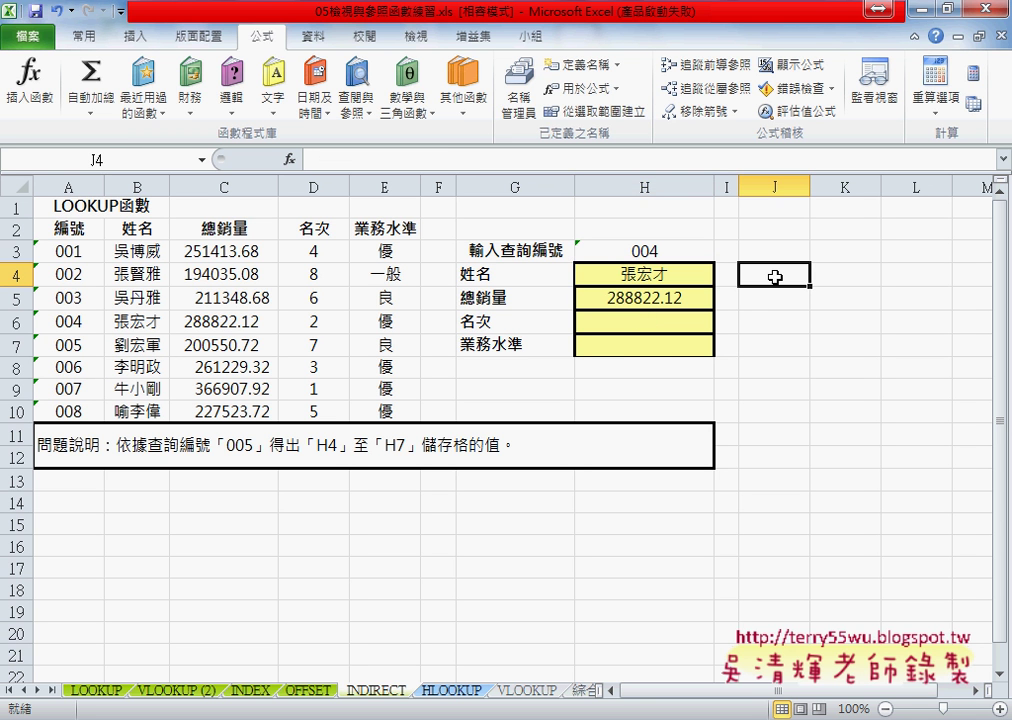
text(B)
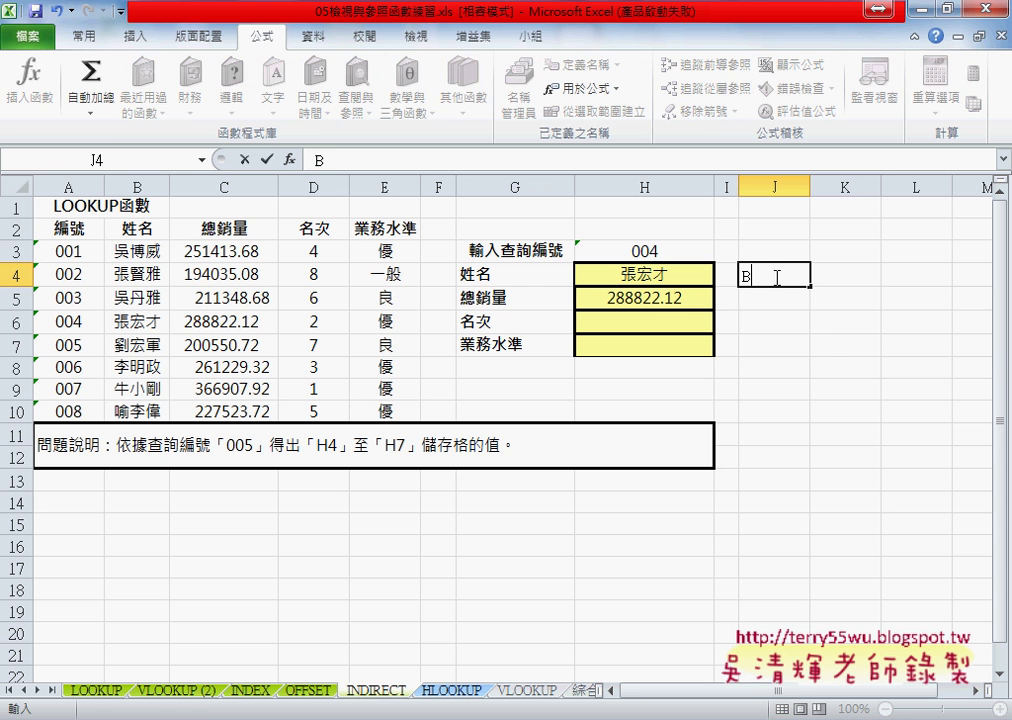
click(818, 323)
click(800, 278)
drag(812, 287, 813, 352)
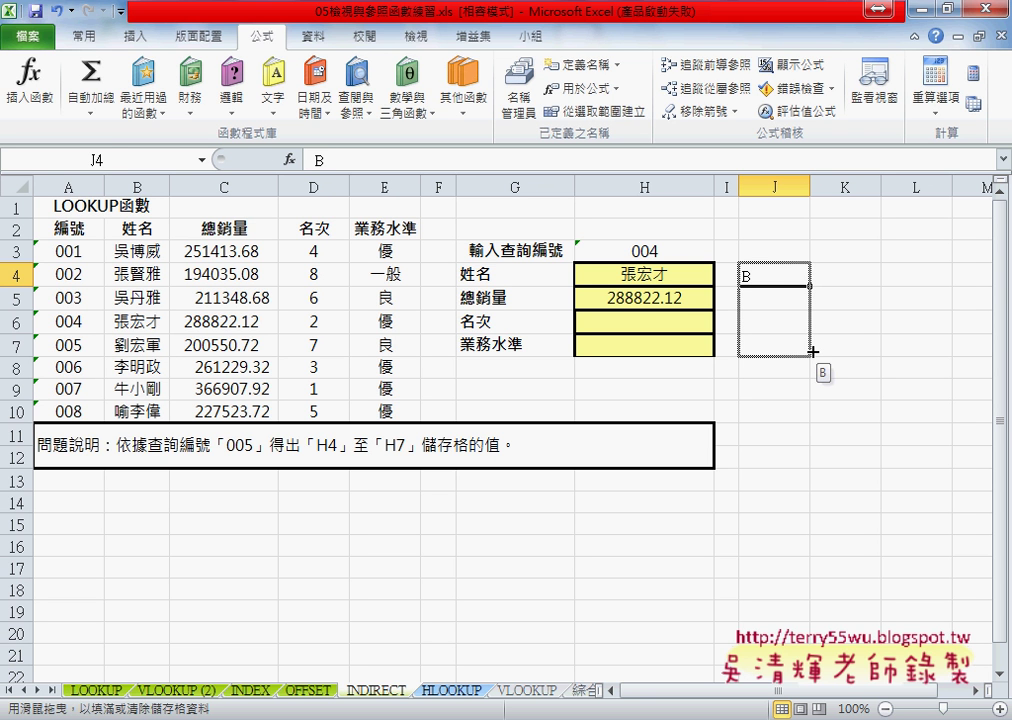
key(ctrl)
drag(813, 350, 817, 358)
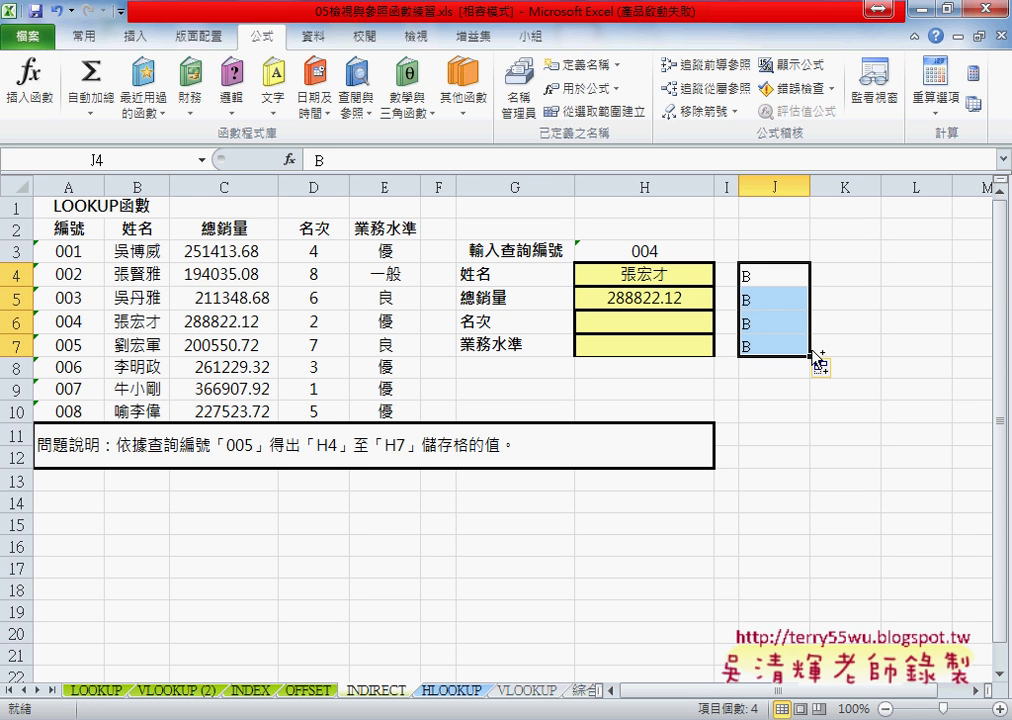
drag(781, 302, 782, 348)
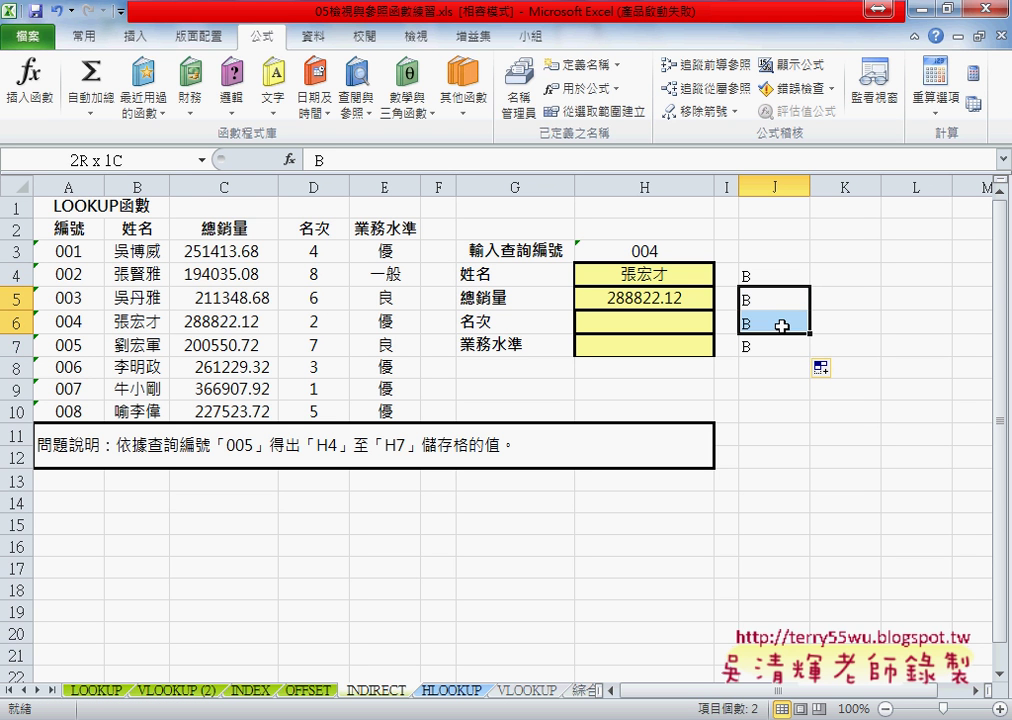
text(C)
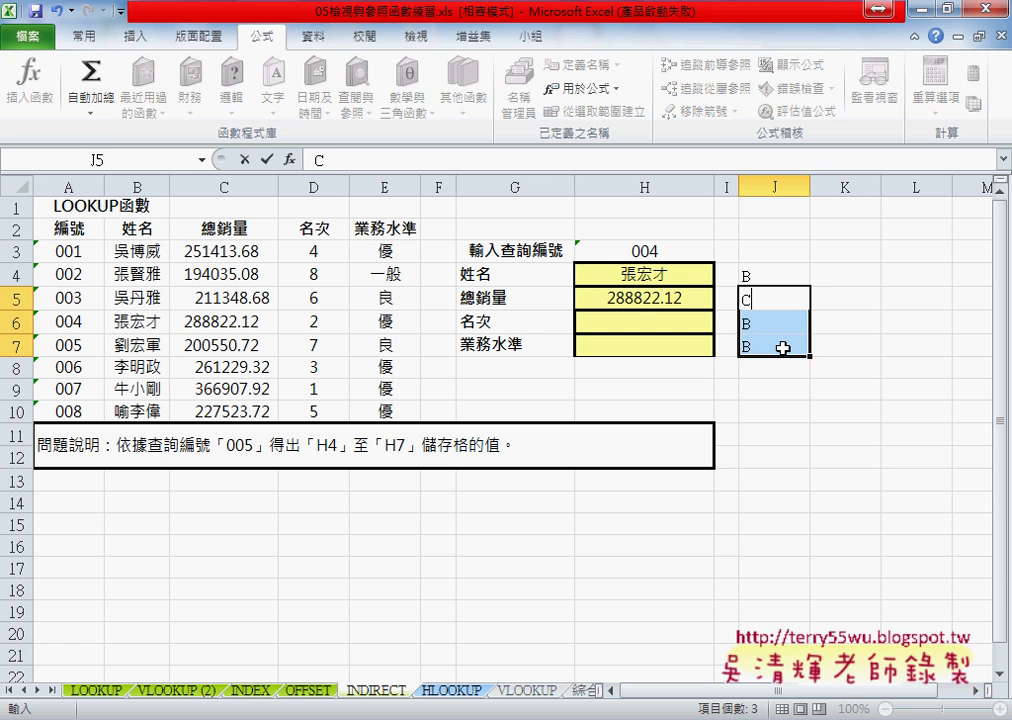
drag(779, 275, 808, 357)
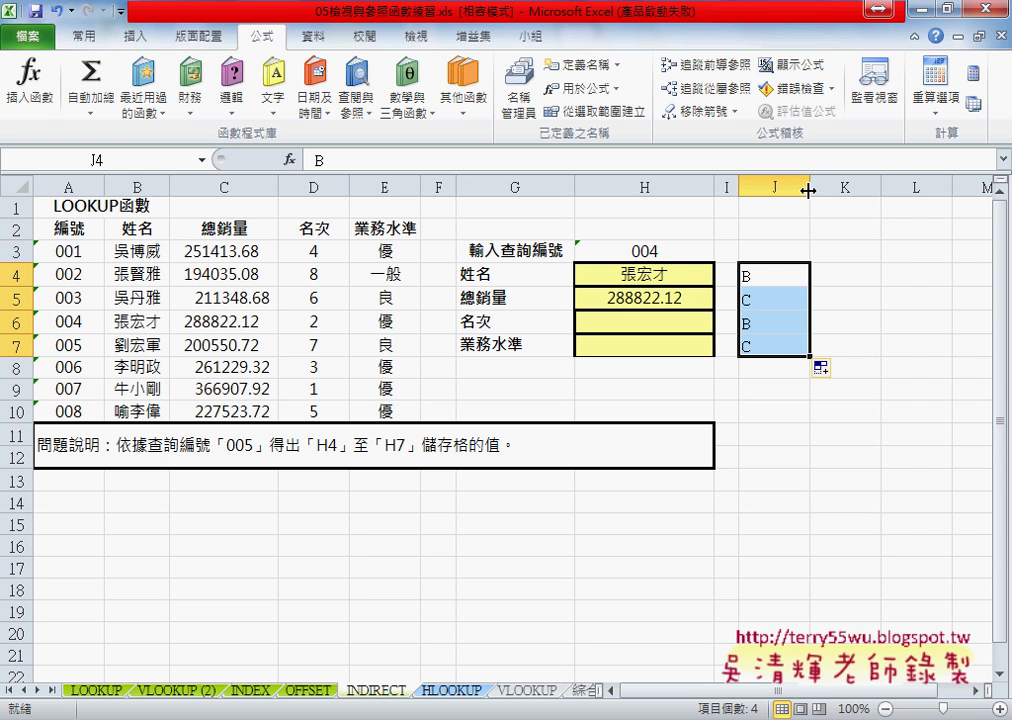
- Clear the letters from J4:J7 and adjust the width of column J
drag(809, 187, 768, 187)
drag(753, 275, 753, 342)
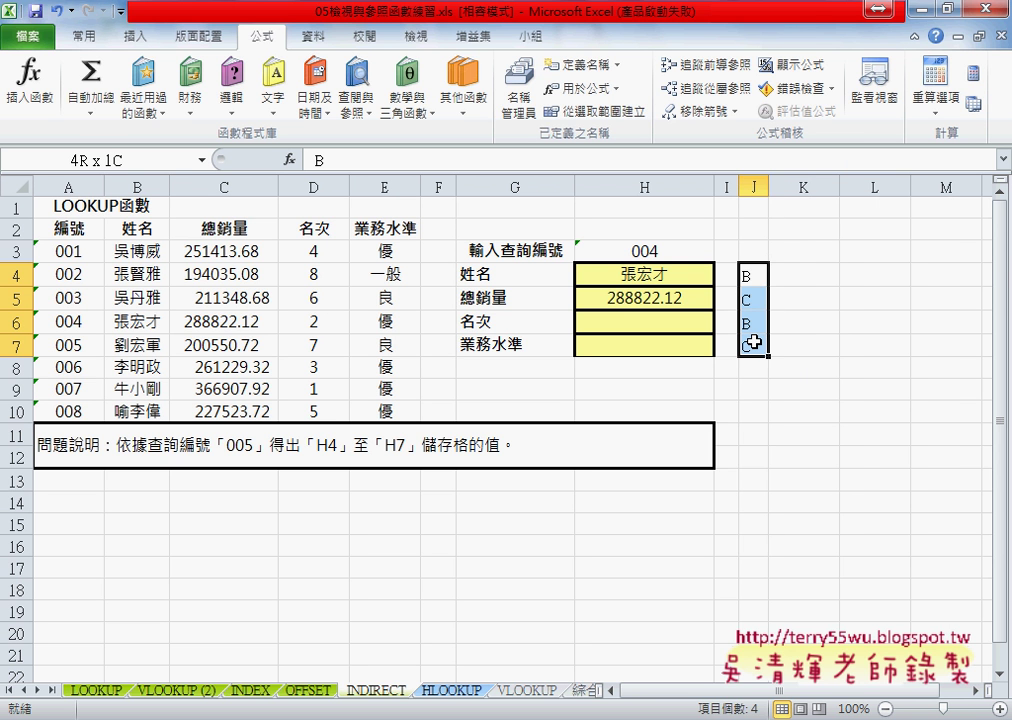
key(Delete)
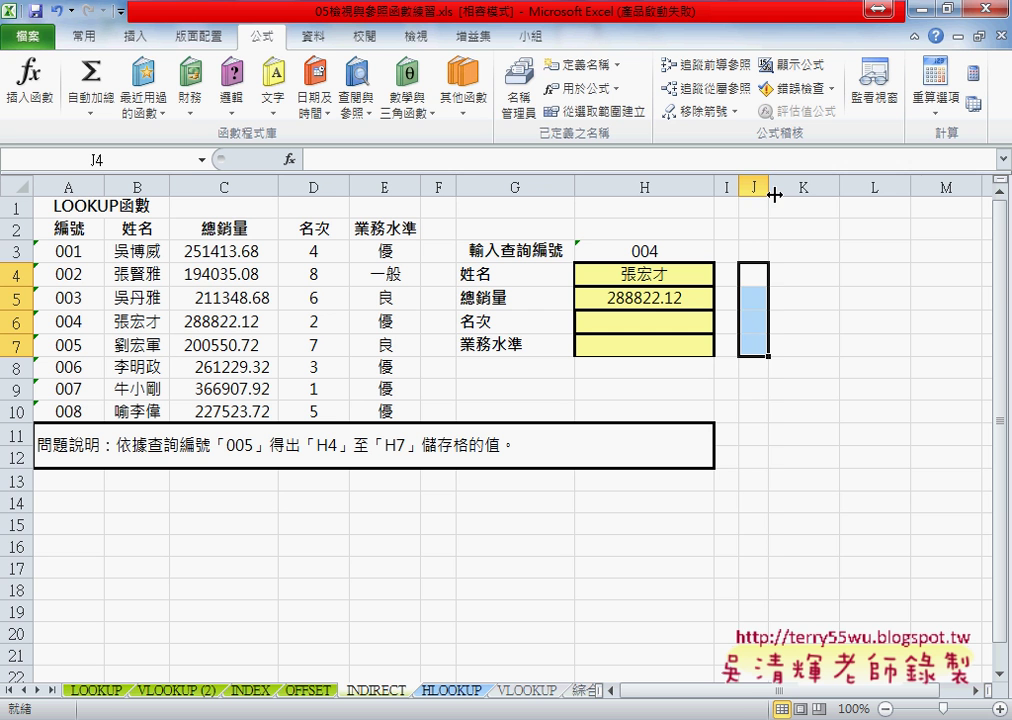
drag(769, 188, 786, 191)
click(764, 281)
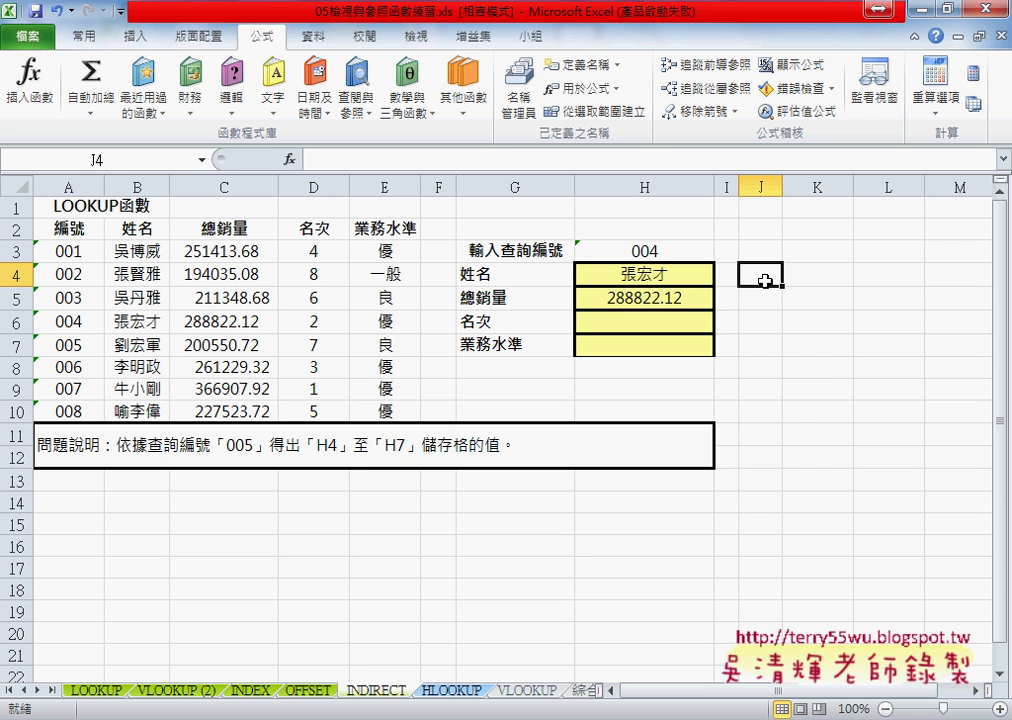
- Choose the CHAR function from the 文字 (Text) category for J4
click(289, 159)
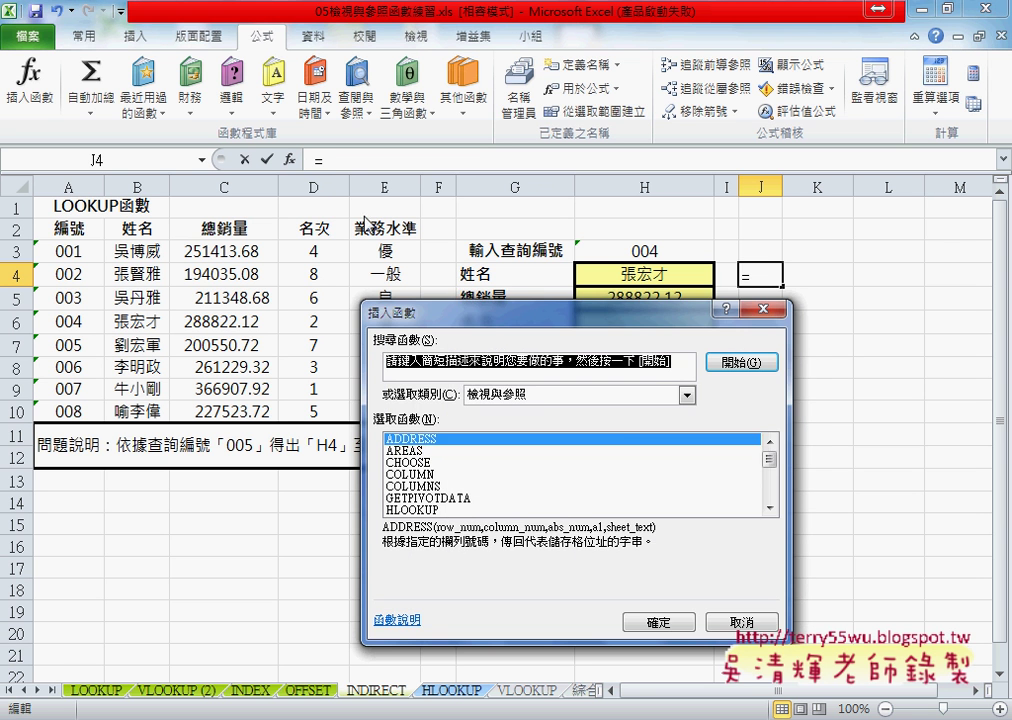
drag(455, 305, 392, 202)
click(460, 289)
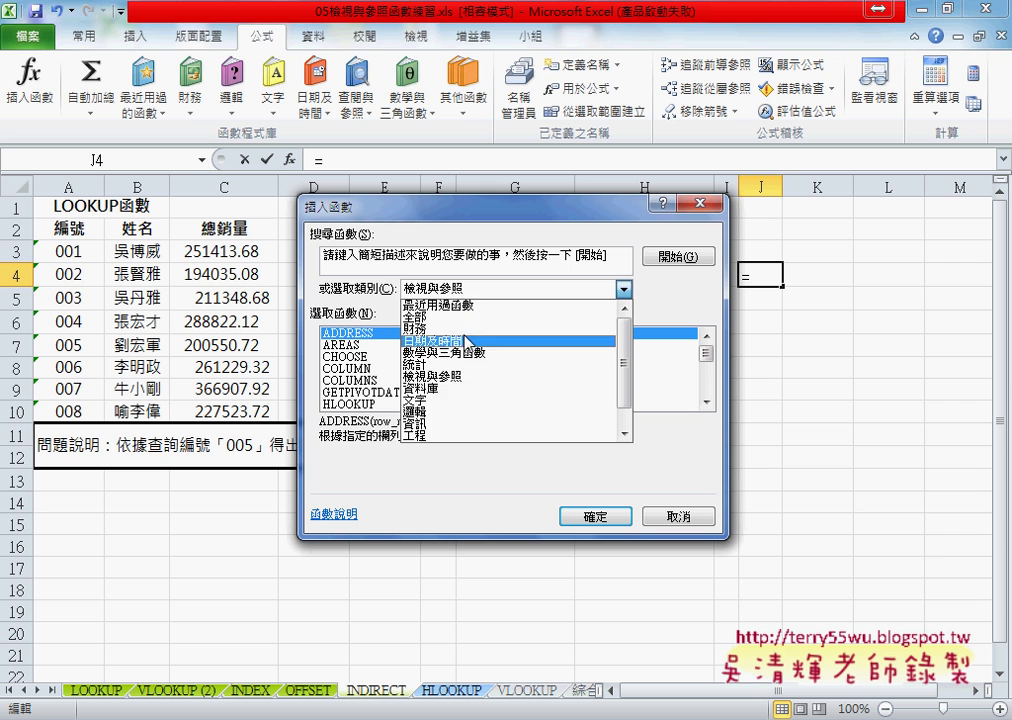
click(465, 400)
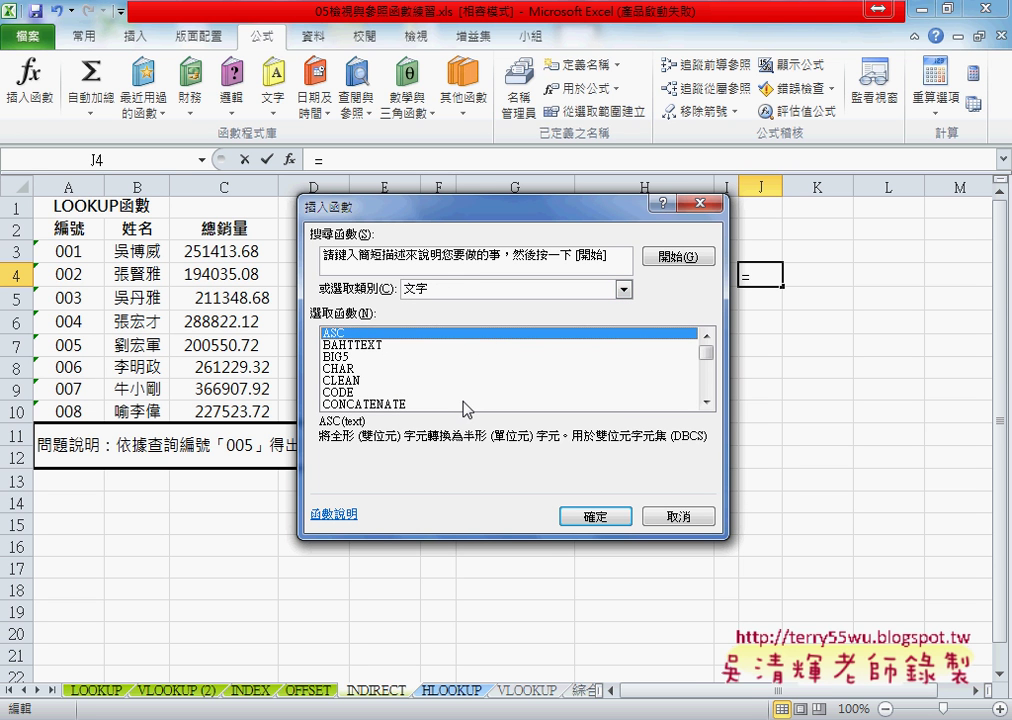
click(365, 369)
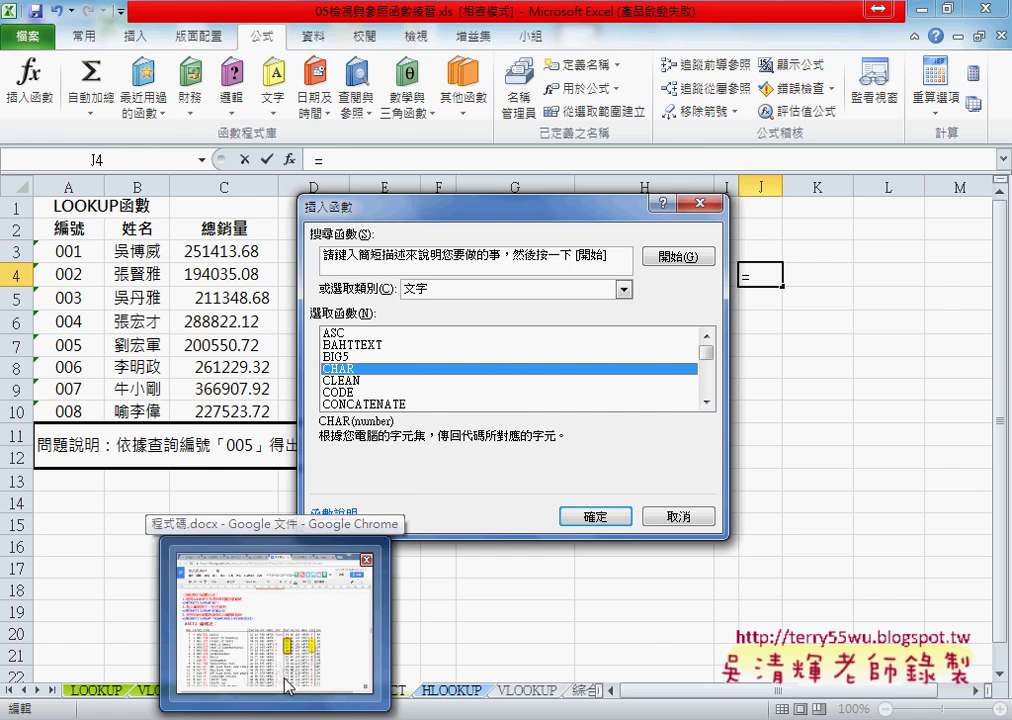
click(268, 620)
- Scroll the 程式碼.docx notes to the ASCII 編碼表 and select the table image
scroll(509, 457, down, 3)
scroll(509, 457, down, 3)
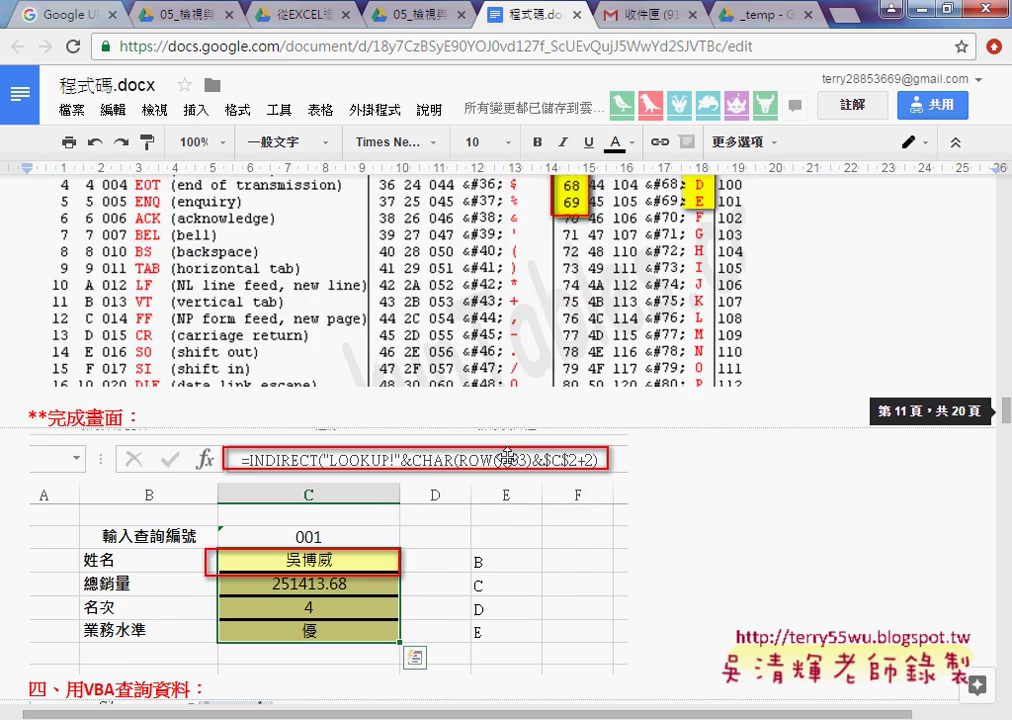
scroll(512, 460, up, 3)
scroll(460, 420, up, 2)
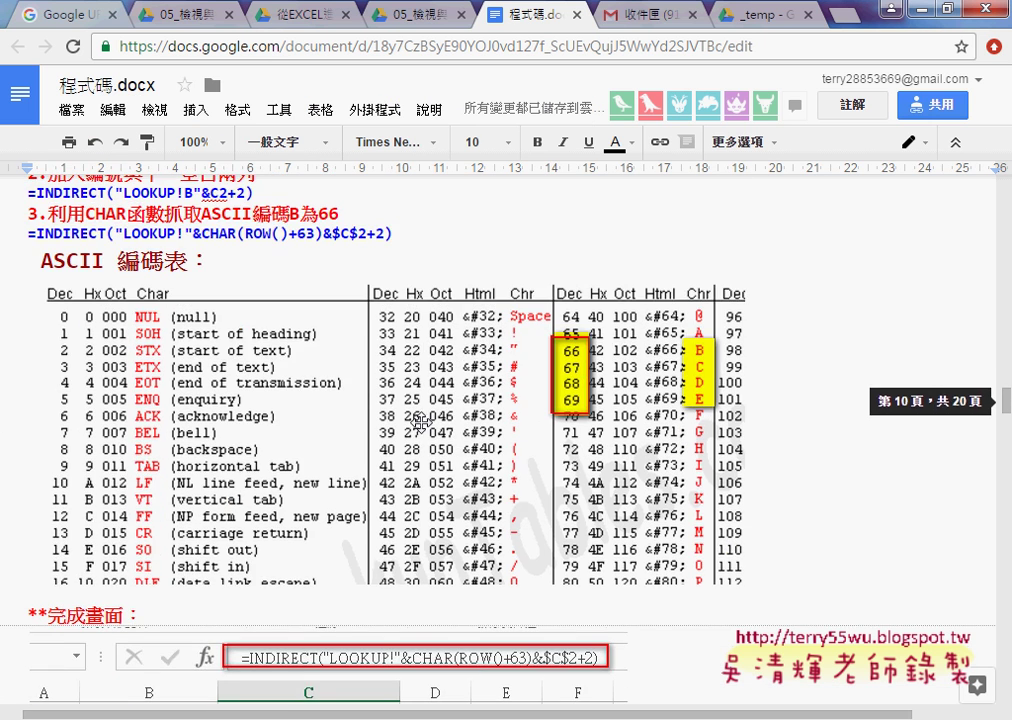
click(44, 266)
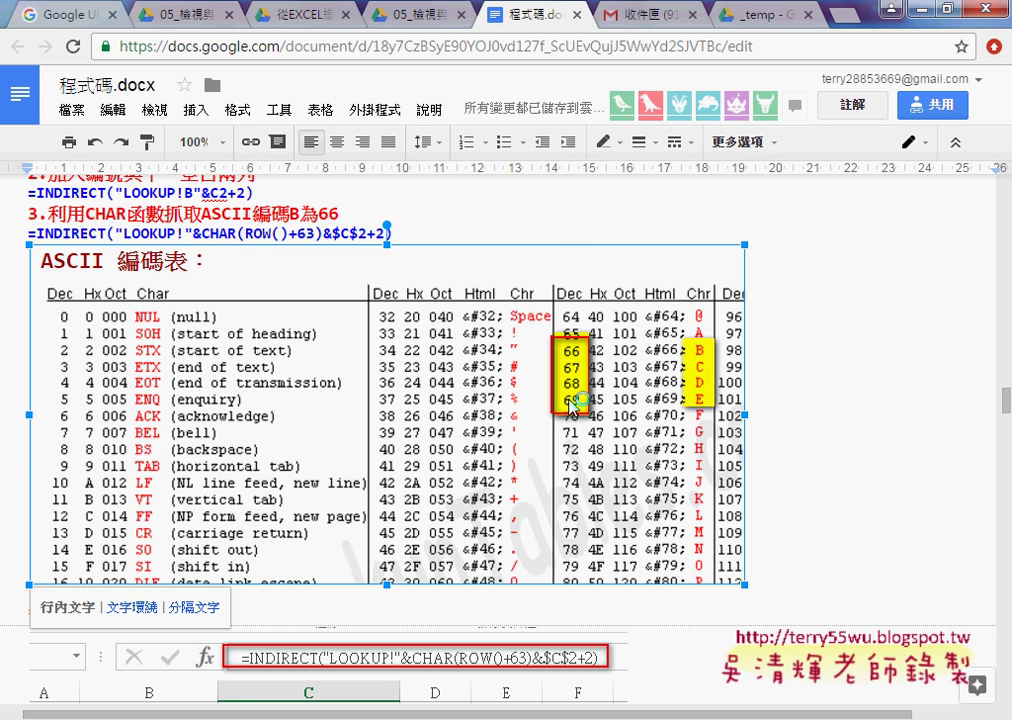
- Enter =CHAR(66) in J4 so the cell displays the letter B
click(915, 14)
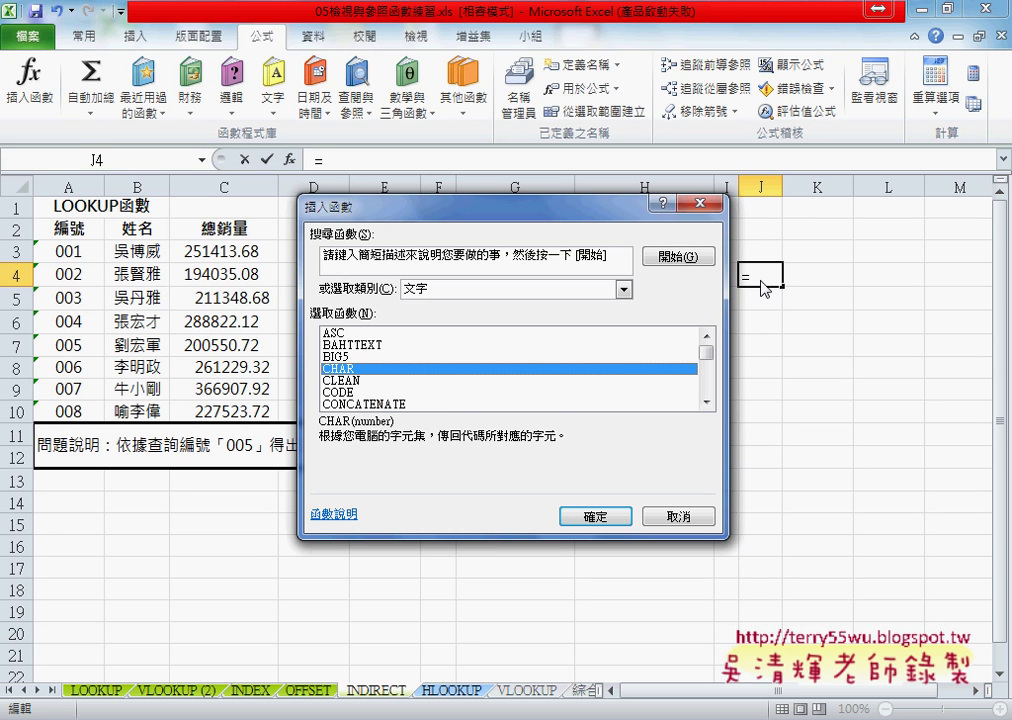
double_click(371, 370)
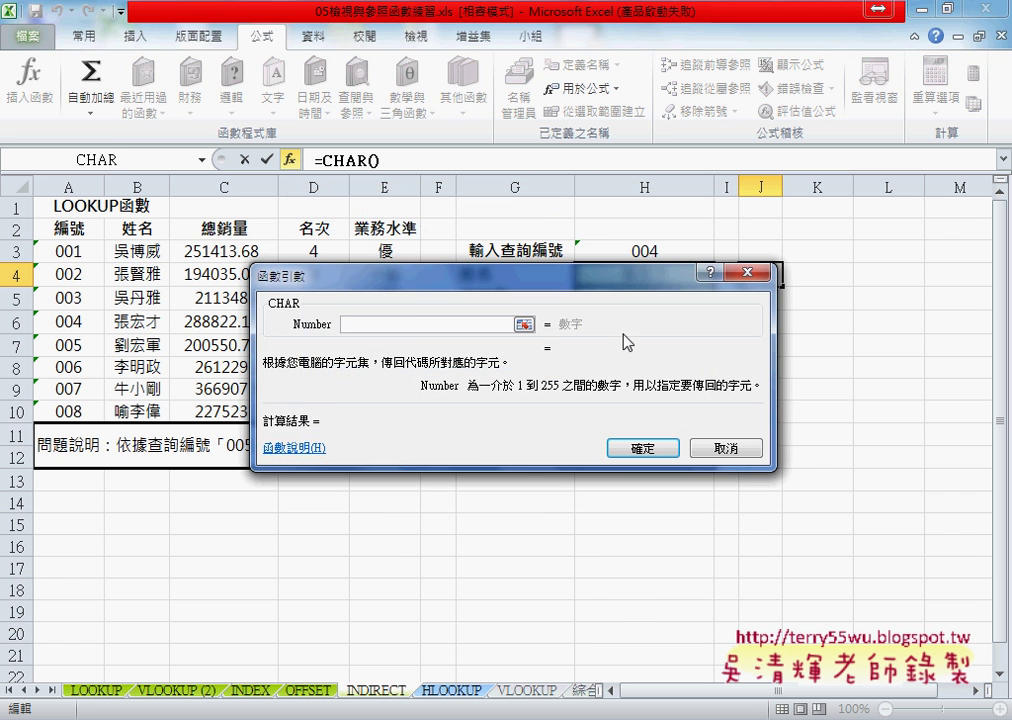
text(66)
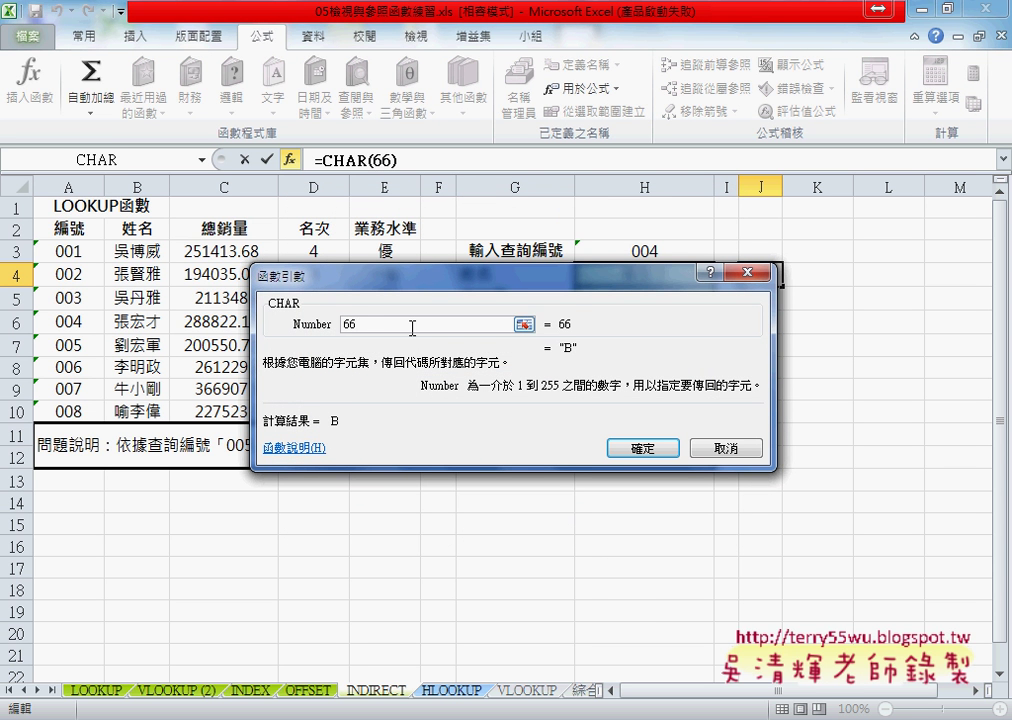
click(636, 449)
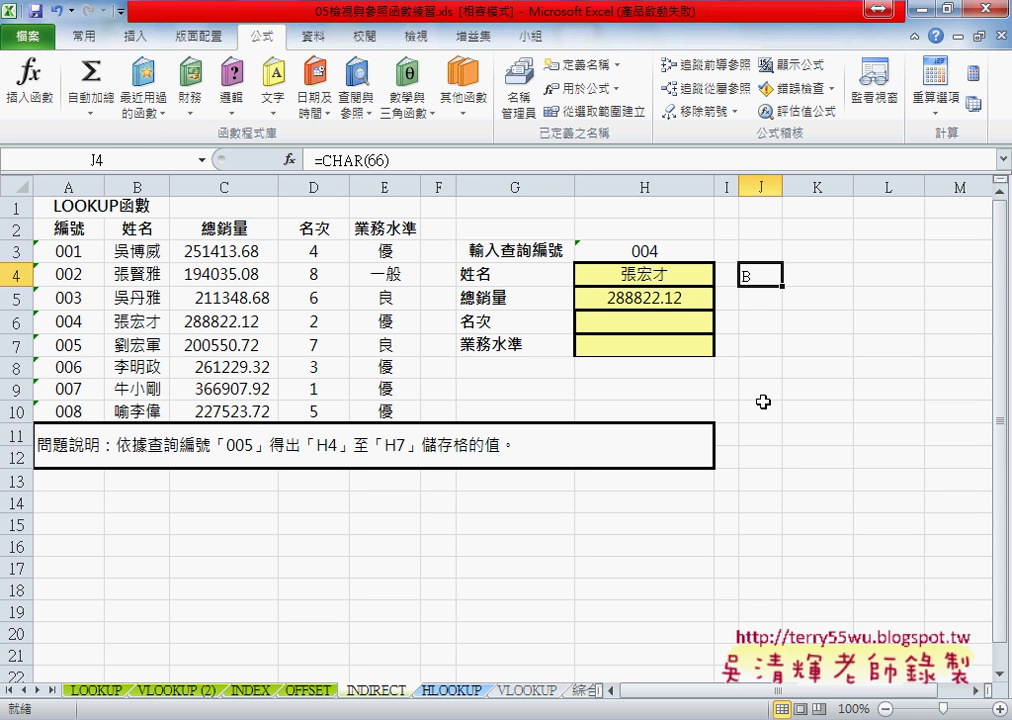
- Rewrite J4's formula as =CHAR(62+ROW()), so row 4 still yields code 66 (B)
click(389, 160)
text(+)
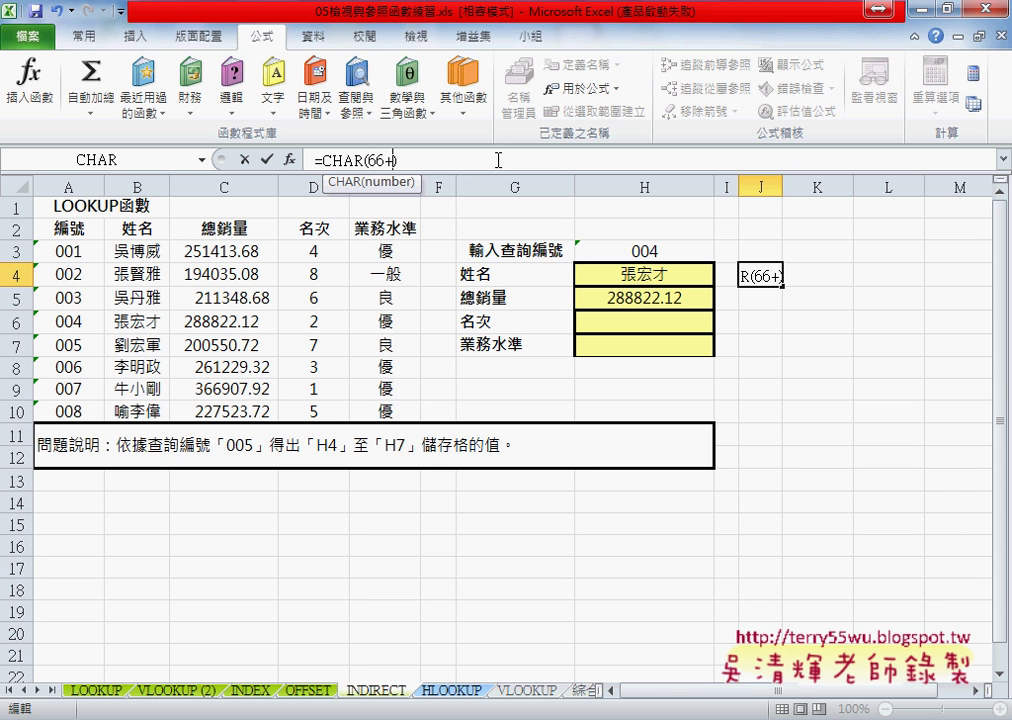
text(r)
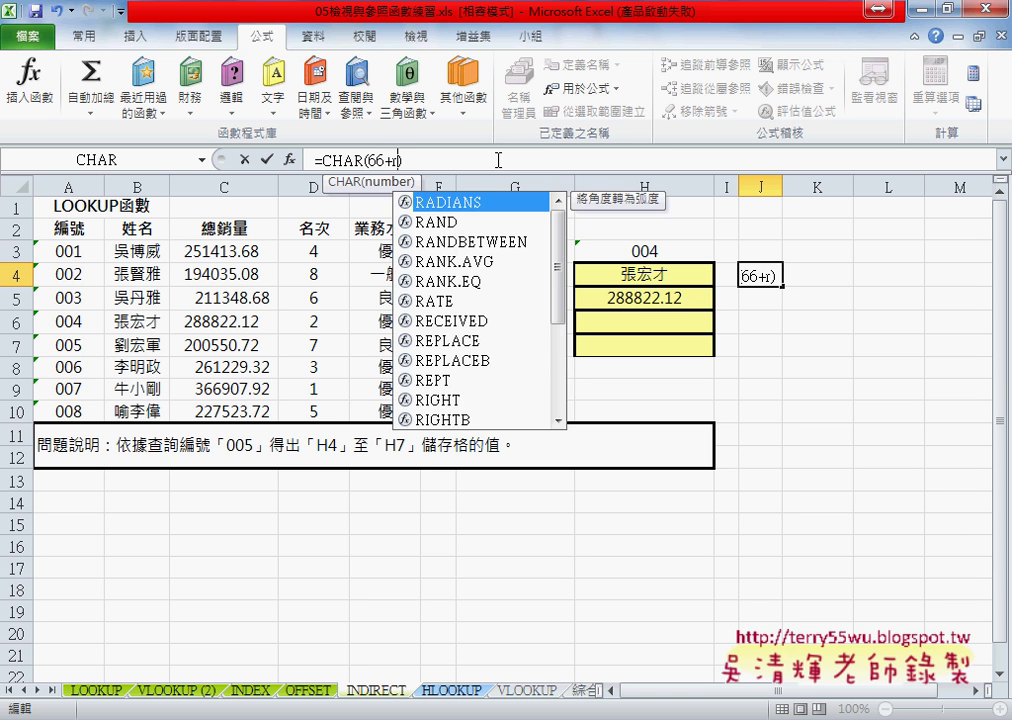
text(ow()
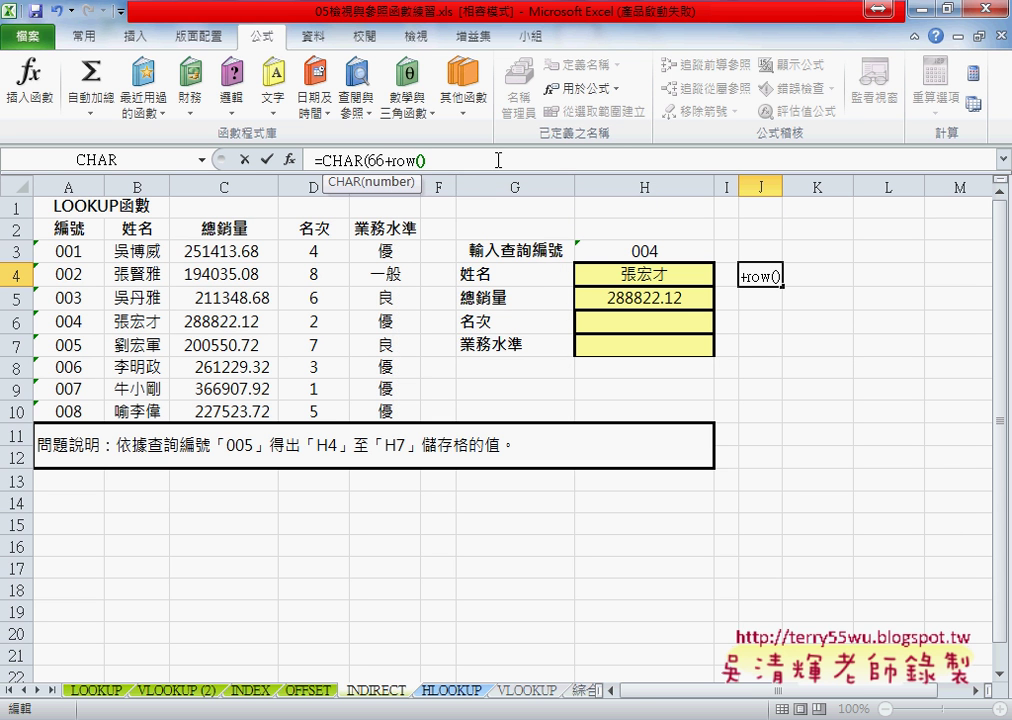
text())
drag(390, 160, 427, 162)
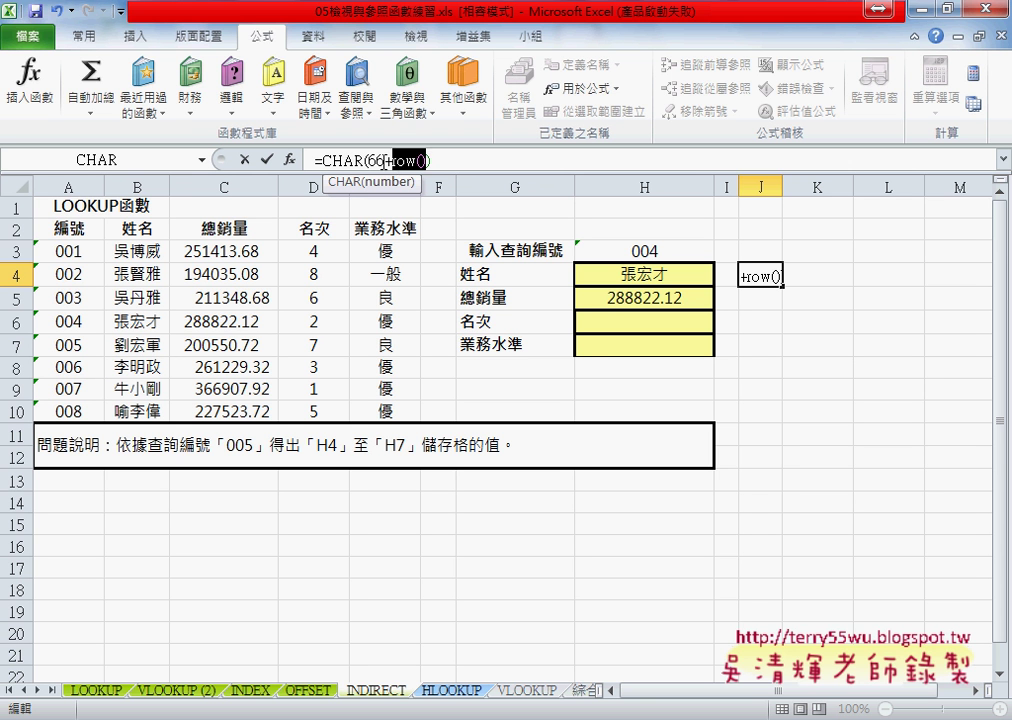
drag(385, 161, 377, 161)
text(2)
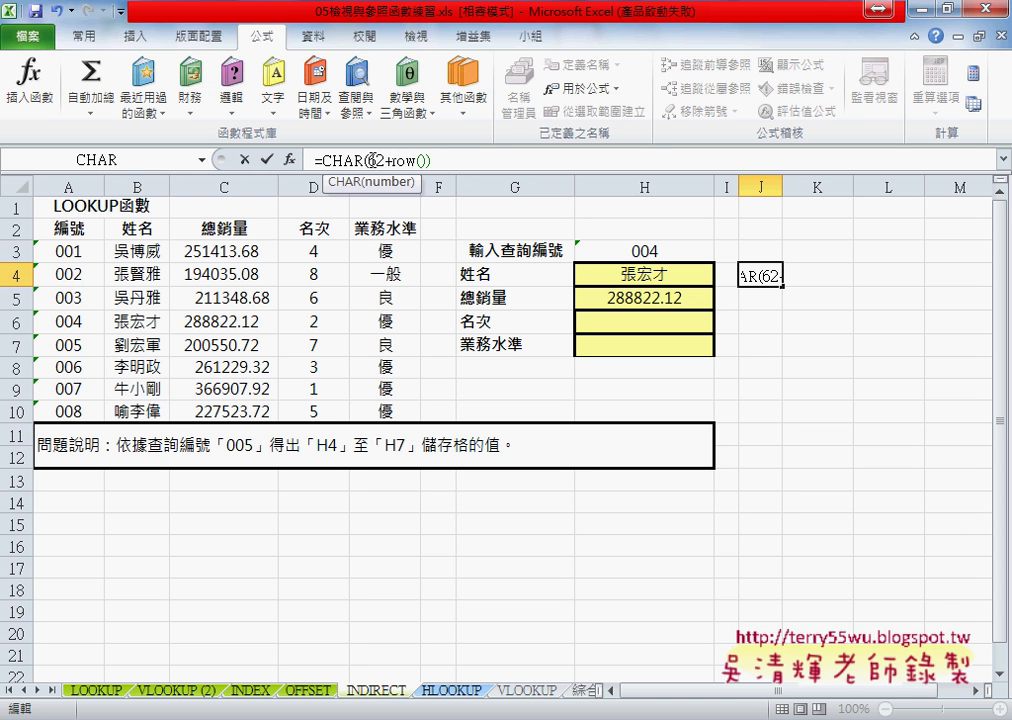
click(266, 160)
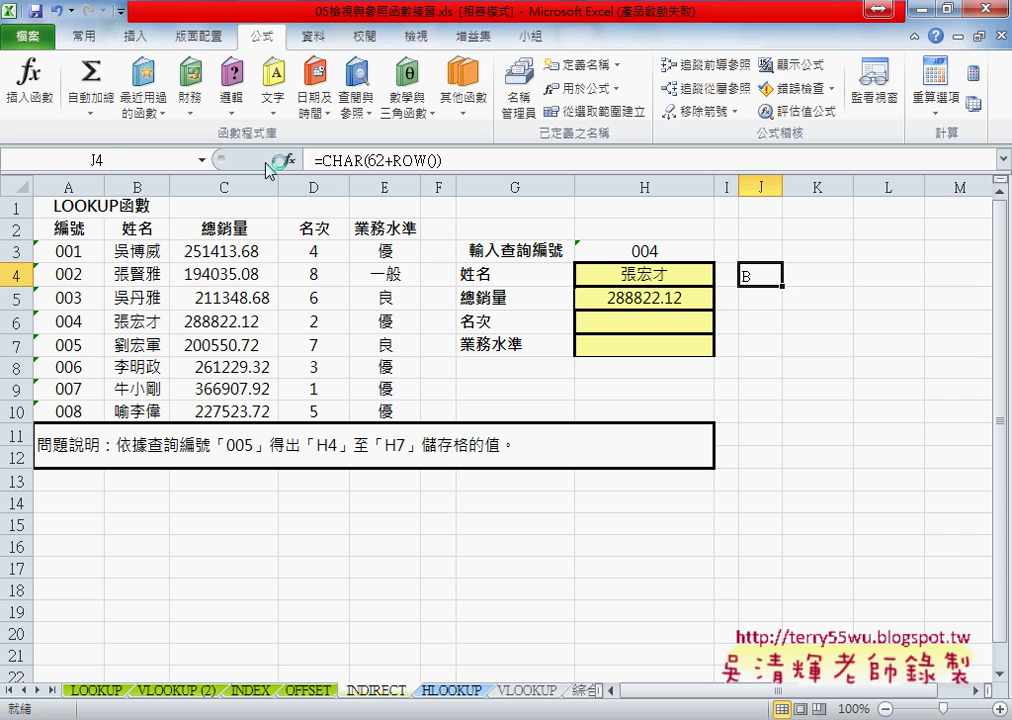
click(441, 160)
drag(441, 160, 367, 160)
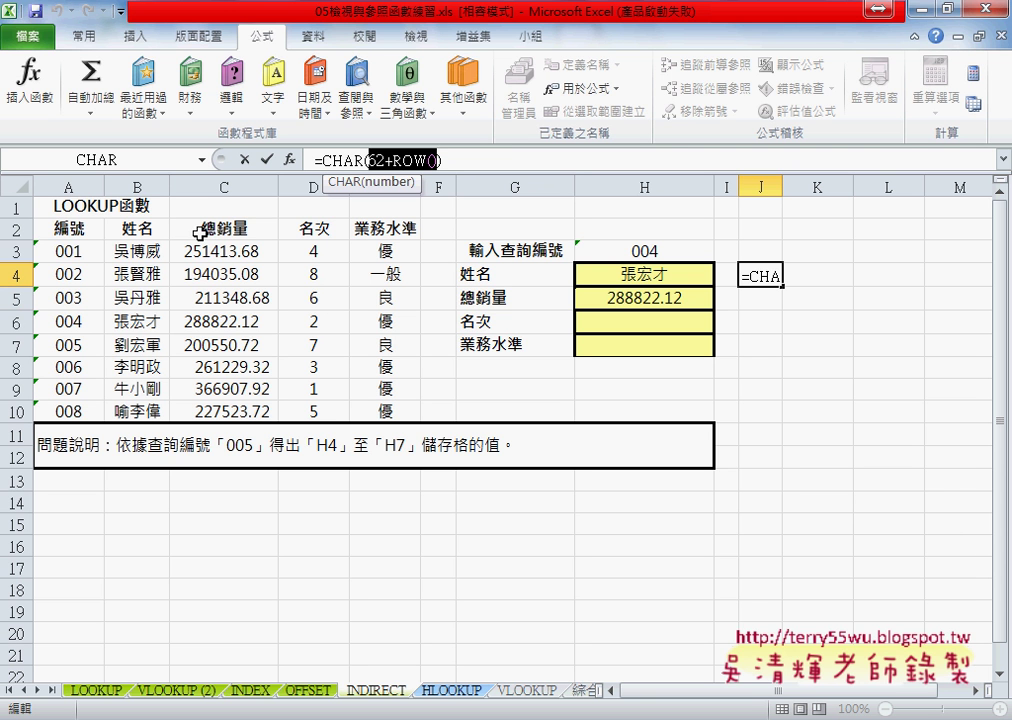
click(263, 163)
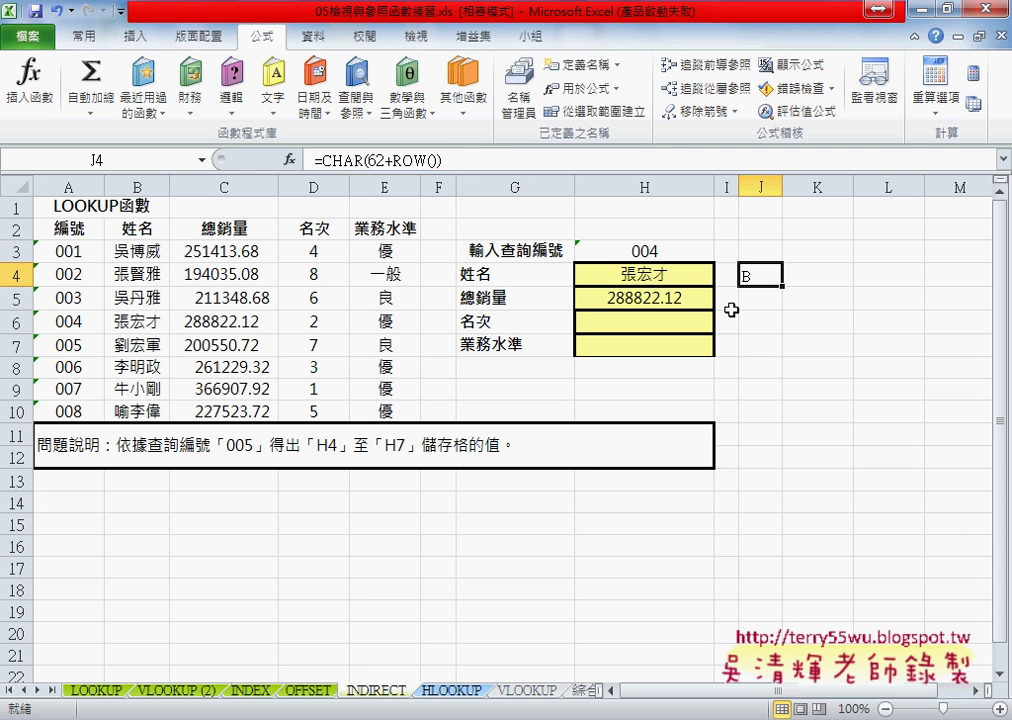
- Fill J4's formula down to J7 to get B, C, D, E, then select its CHAR(62+ROW()) text
drag(782, 286, 787, 357)
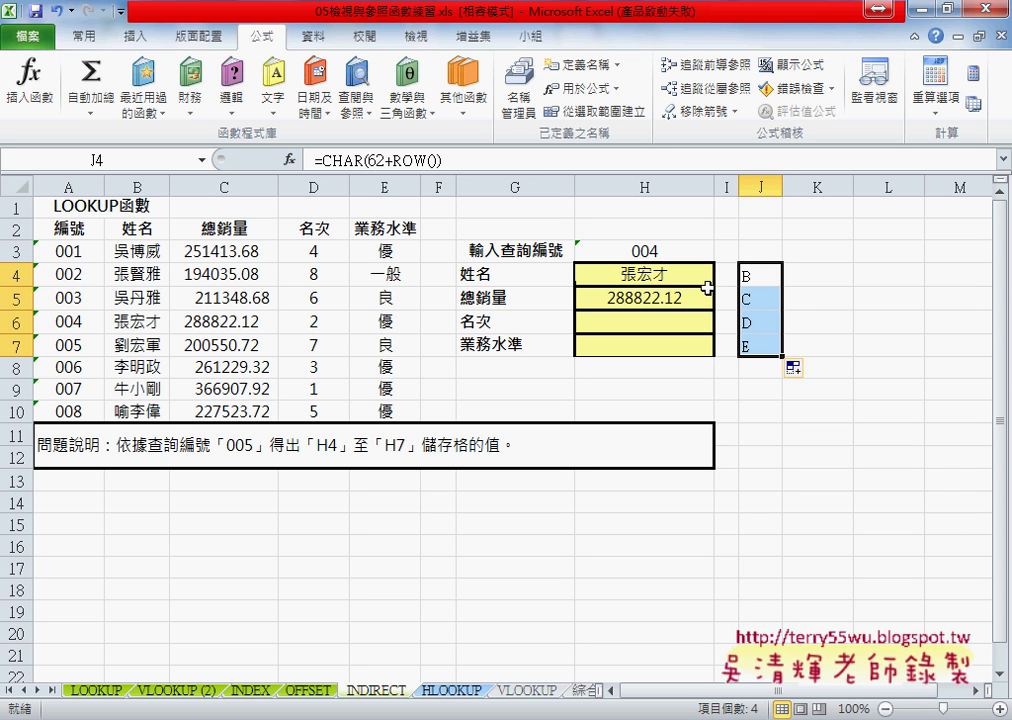
click(679, 278)
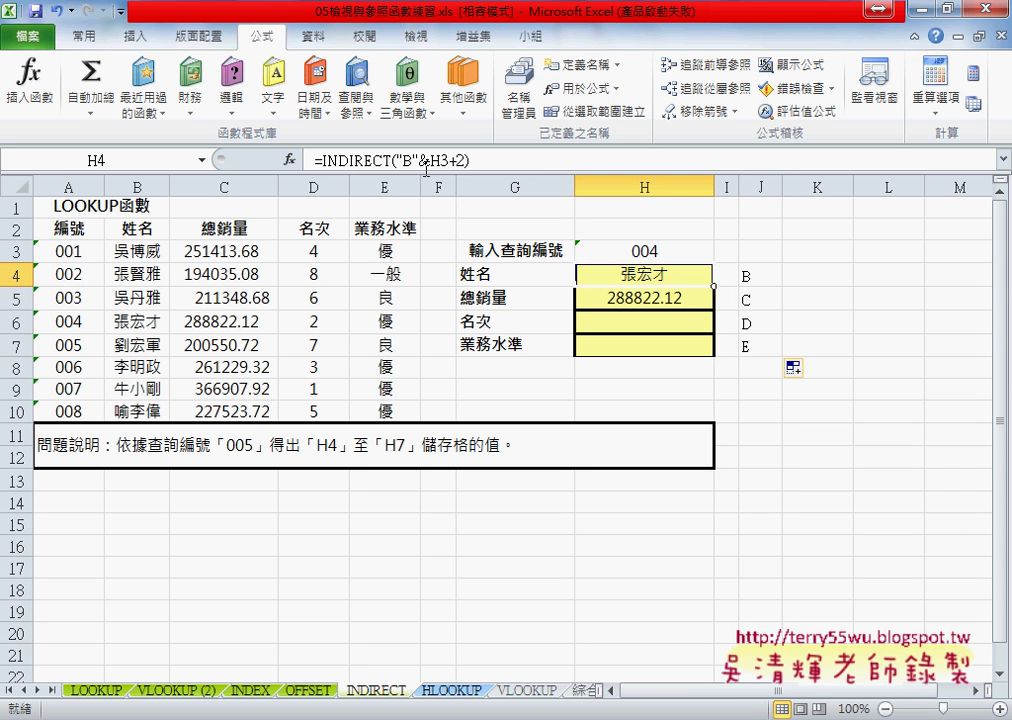
click(757, 279)
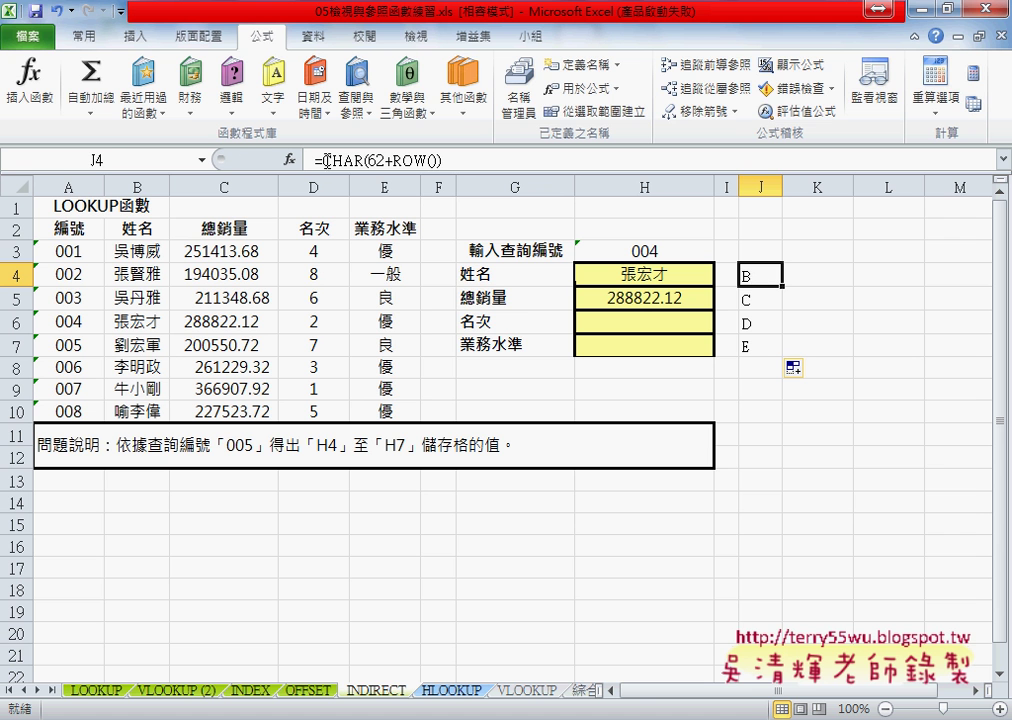
drag(321, 160, 468, 160)
- Copy CHAR(62+ROW()) from J4 and put it in place of "B" in H4's INDIRECT formula
right_click(385, 160)
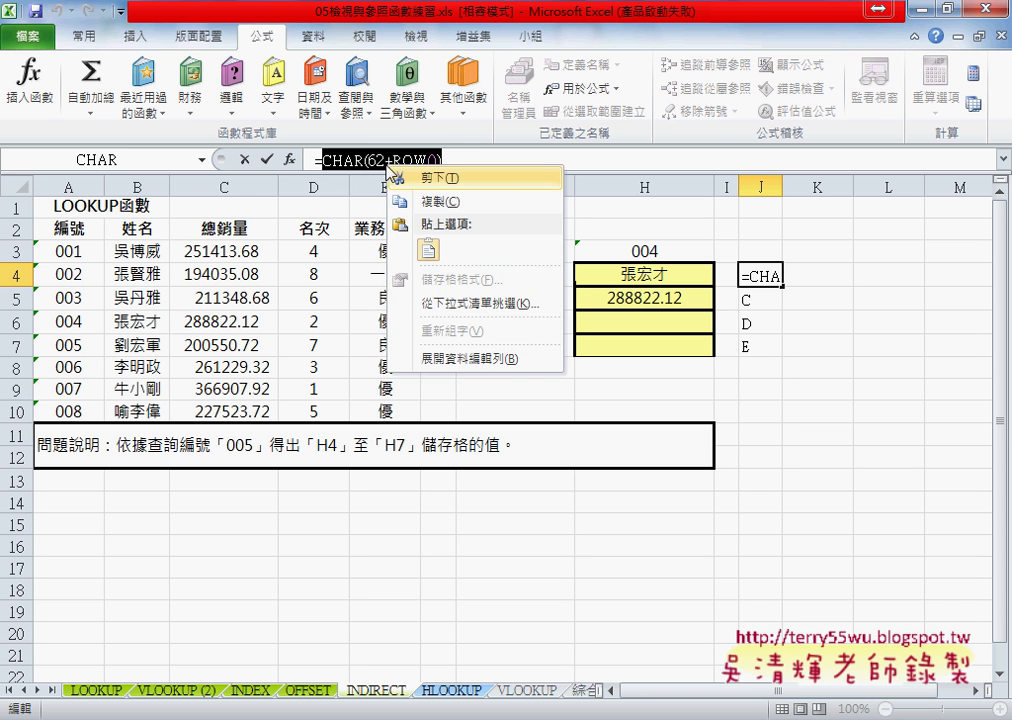
click(410, 199)
key(Escape)
key(Left)
key(Left)
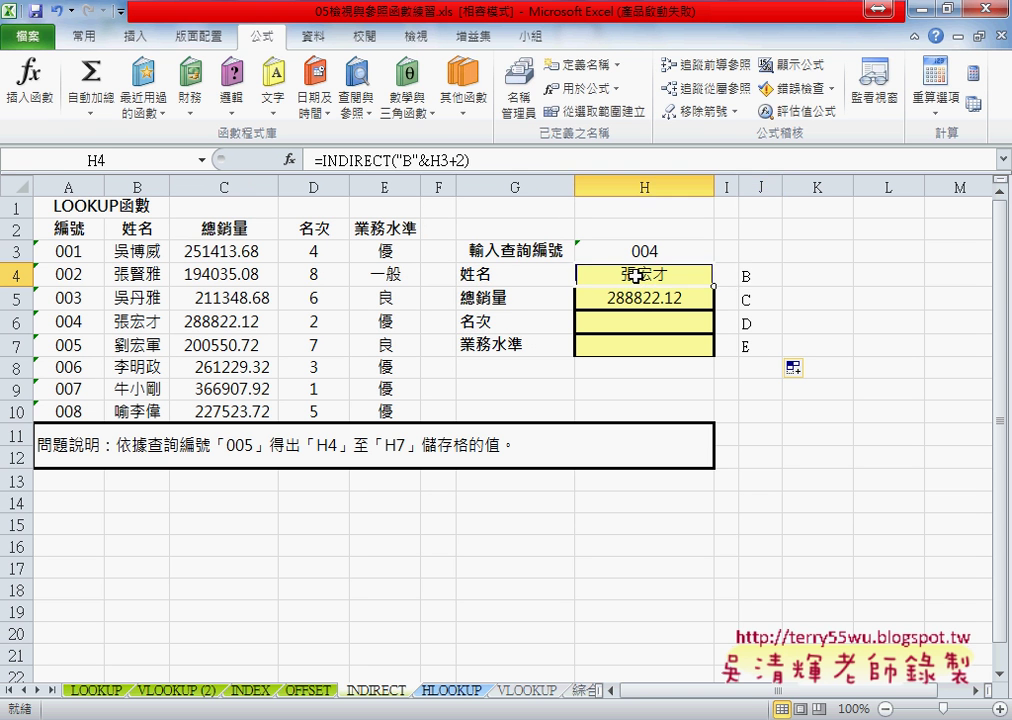
drag(398, 160, 420, 159)
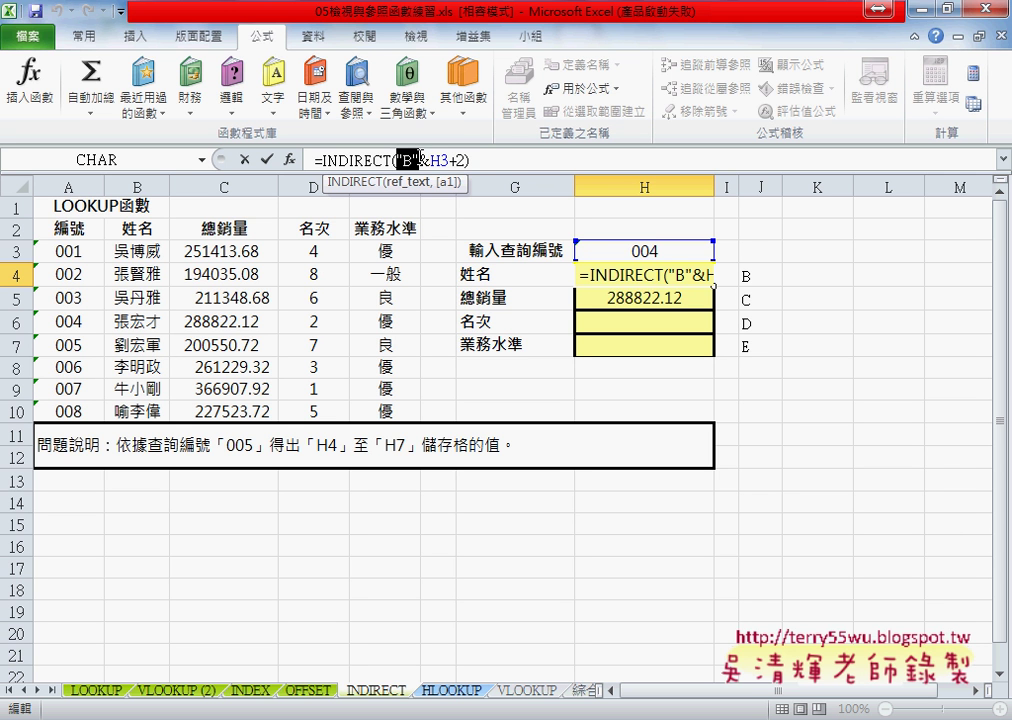
text(CHAR(62+ROW()))
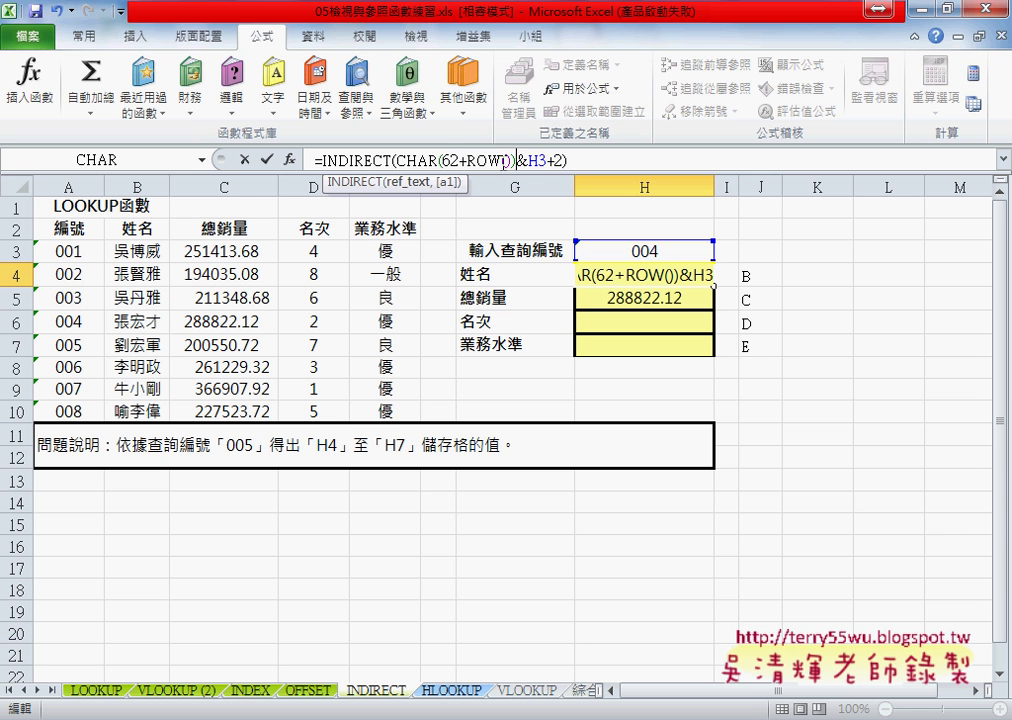
- Annotate the inserted CHAR(62+ROW()) and commit H4 as =INDIRECT(CHAR(62+ROW())&H3+2)
drag(513, 160, 398, 160)
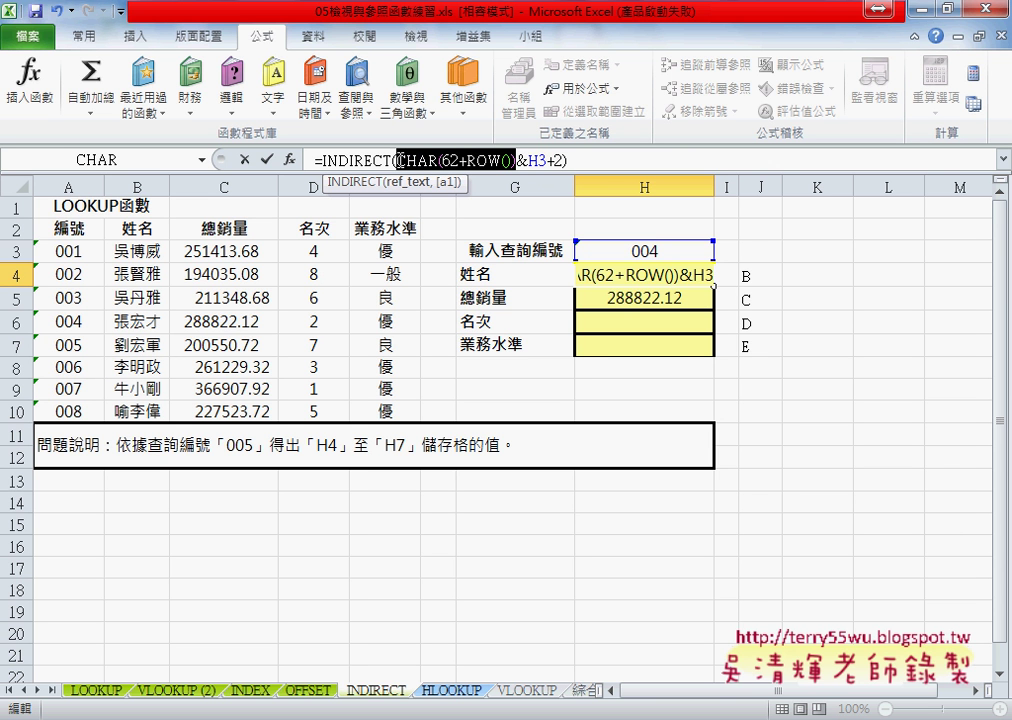
mouse_move(452, 215)
mouse_down()
mouse_move(462, 190)
mouse_move(462, 226)
mouse_up()
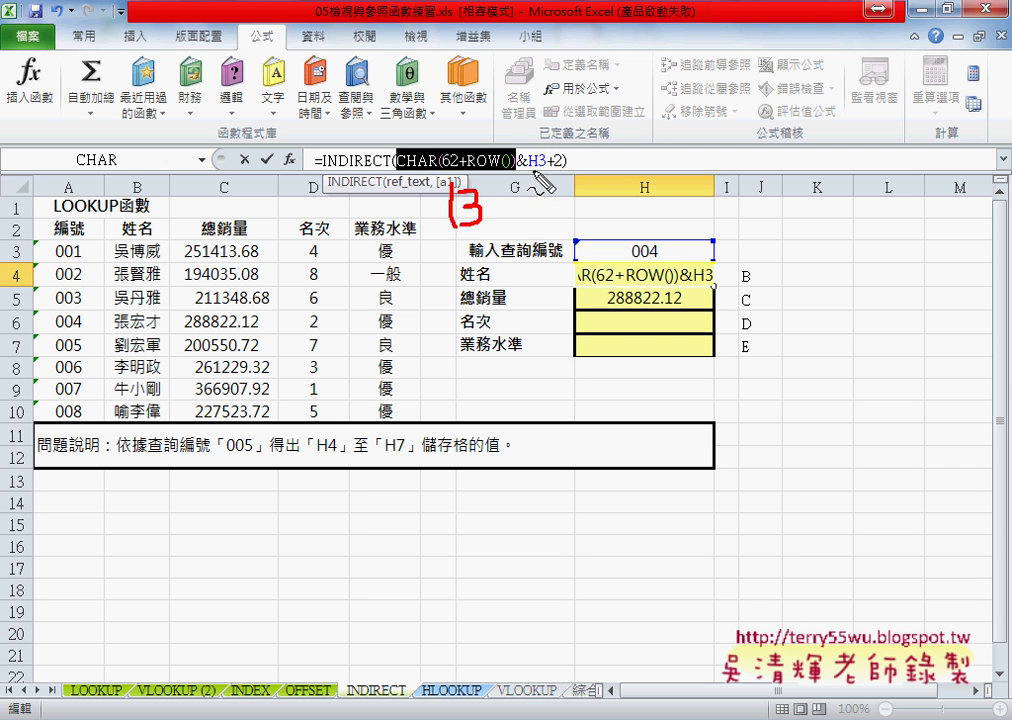
drag(508, 190, 517, 222)
drag(531, 171, 556, 168)
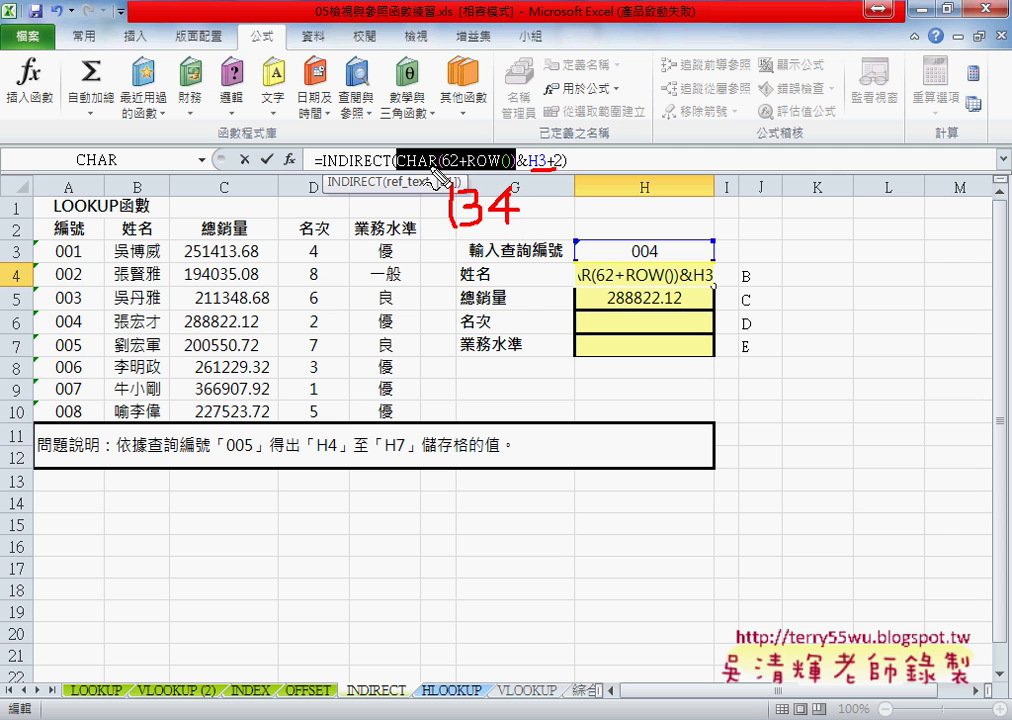
drag(438, 180, 434, 192)
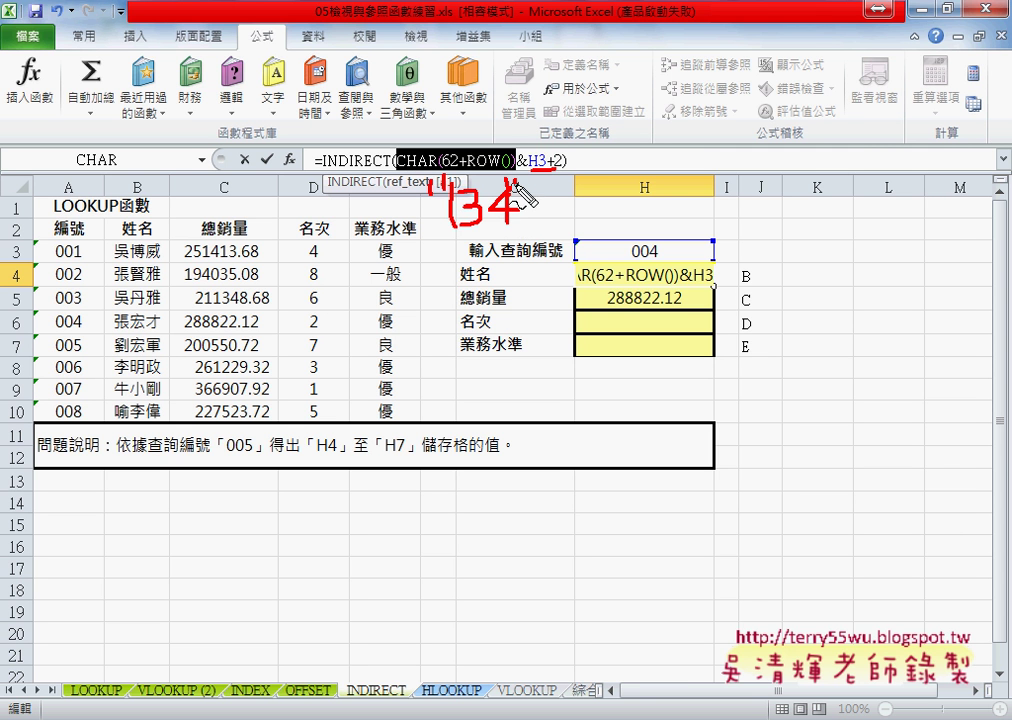
drag(542, 205, 548, 172)
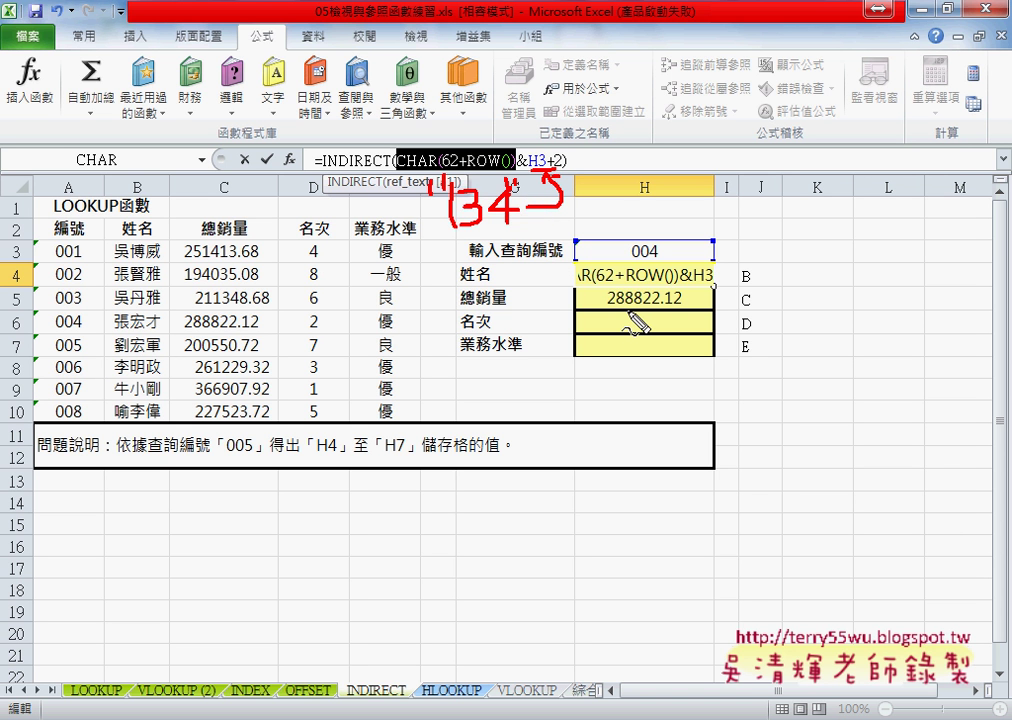
key(Escape)
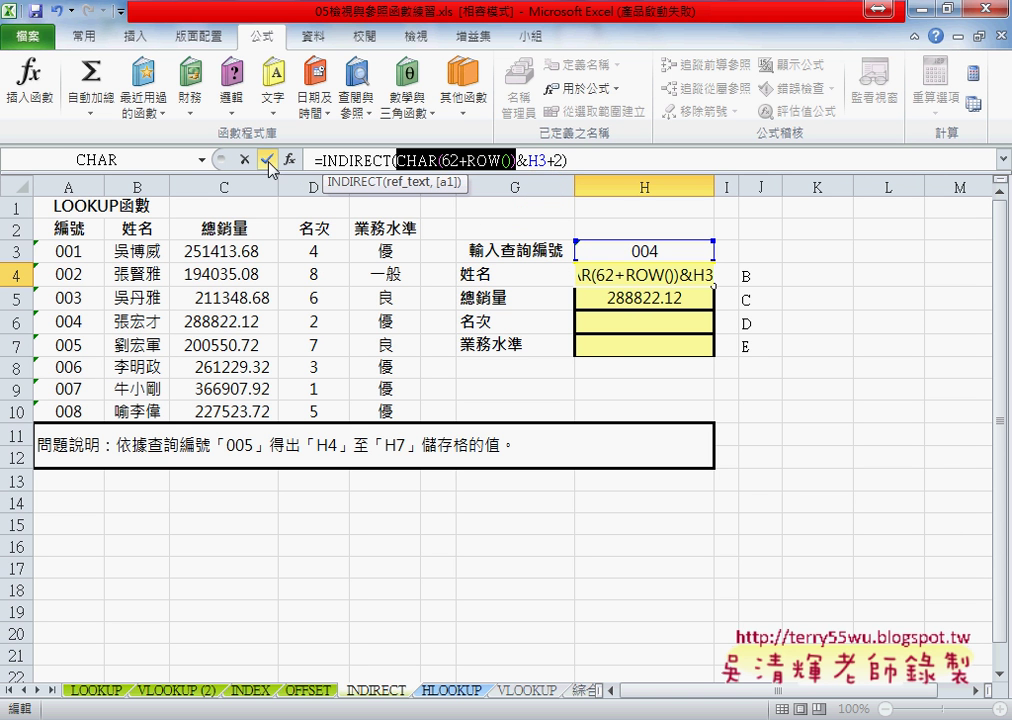
click(267, 160)
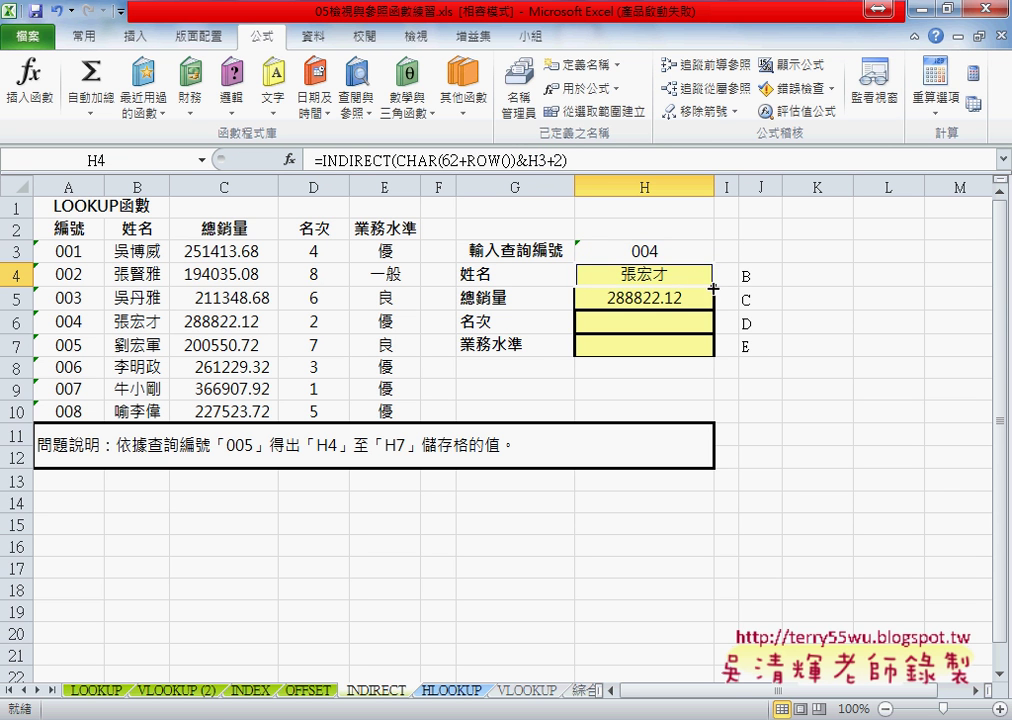
- Lock H4's lookup reference as H$3 and fill down to H7, giving 288822.12, 2 and 優
drag(713, 288, 680, 345)
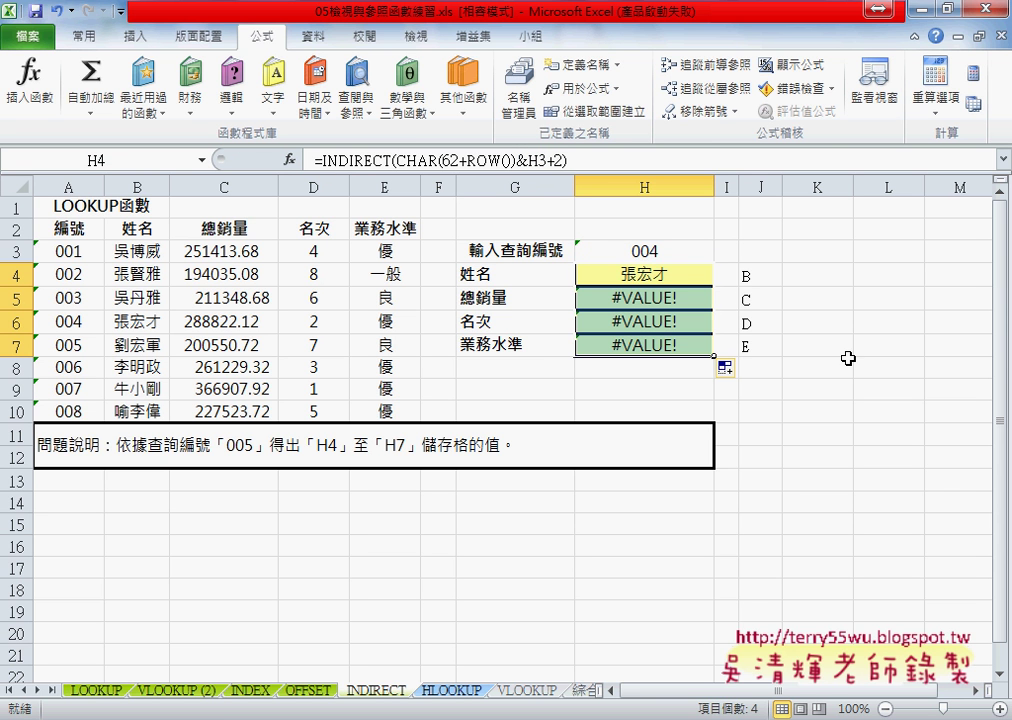
click(669, 275)
click(541, 160)
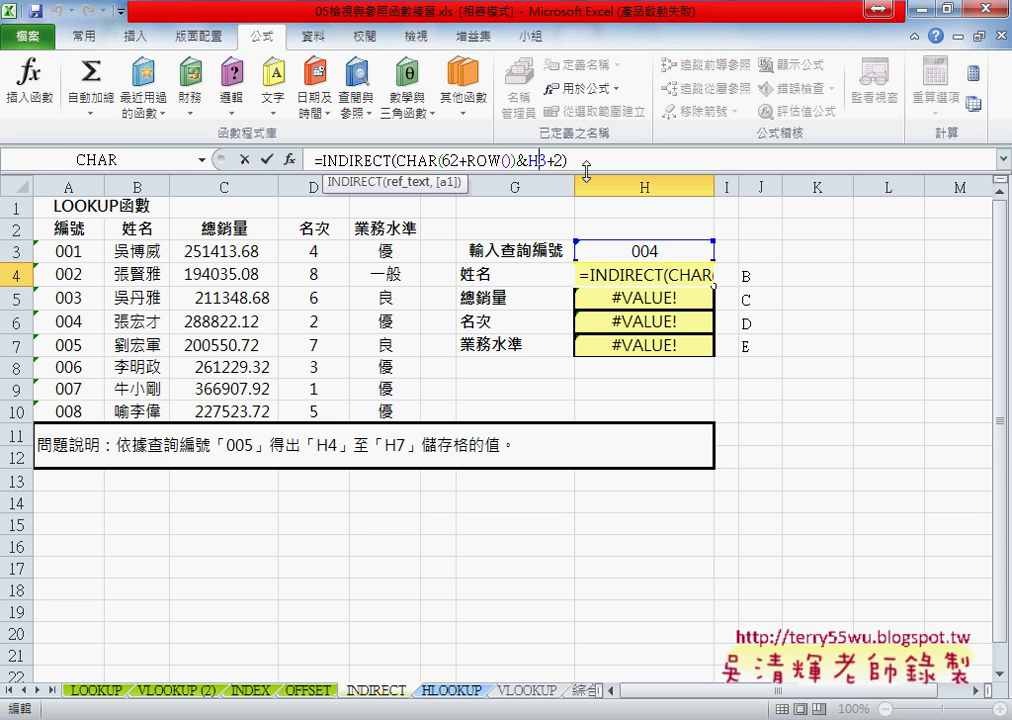
key(End)
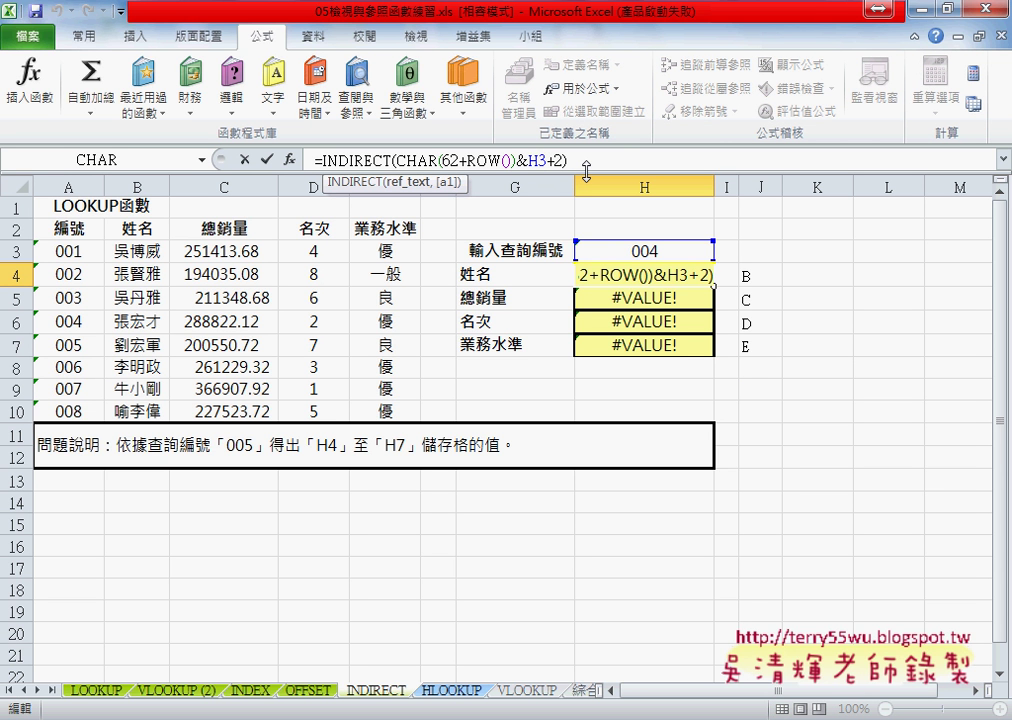
key(F4)
key(F4)
click(266, 159)
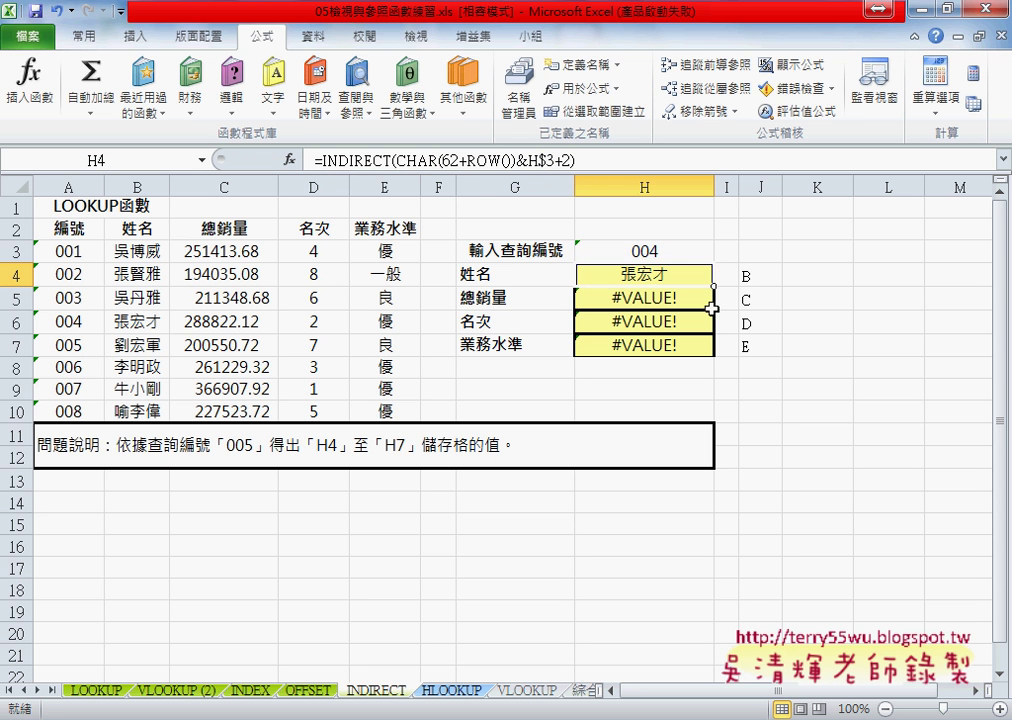
drag(712, 308, 714, 350)
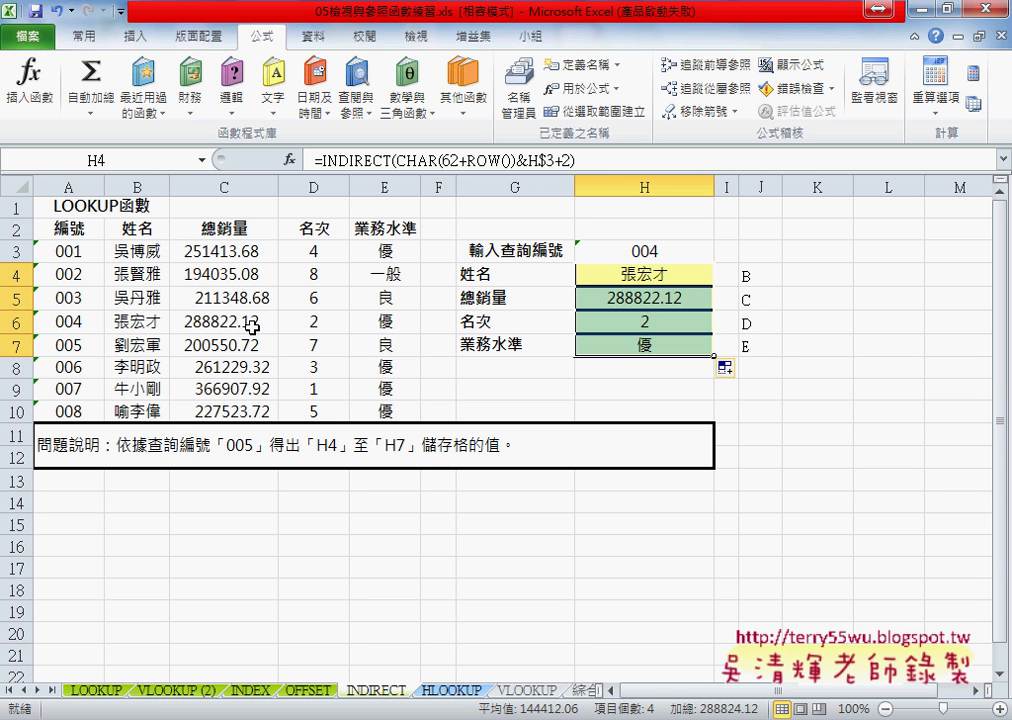
- Test the lookup by choosing ID 001, then 002, from H3's dropdown and checking H4:H7
click(704, 252)
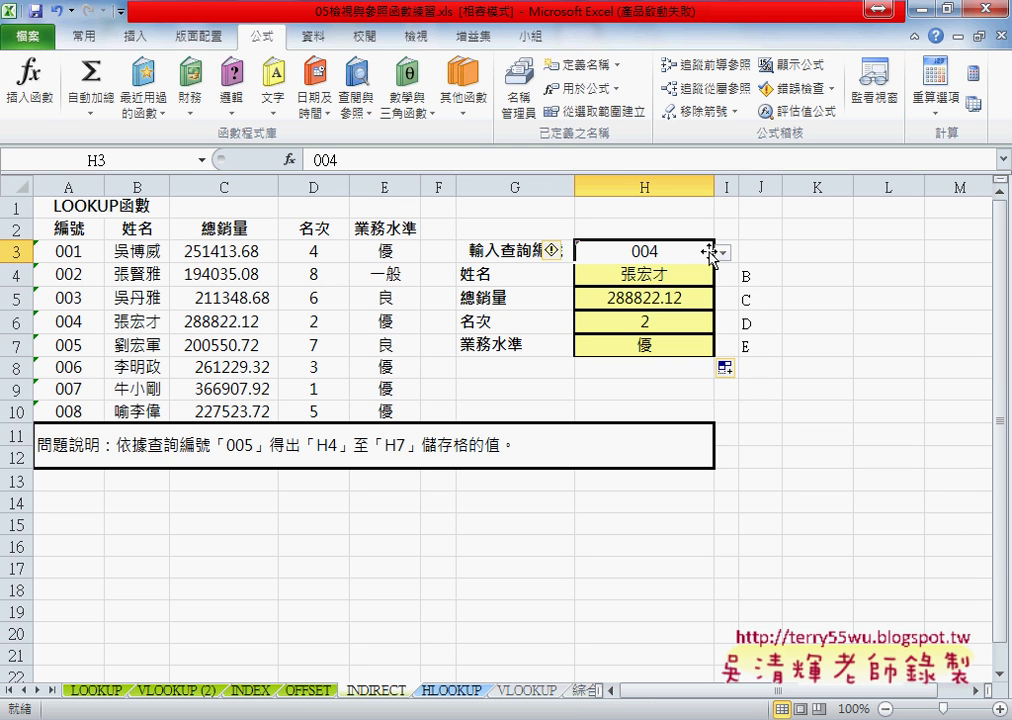
click(722, 253)
click(600, 268)
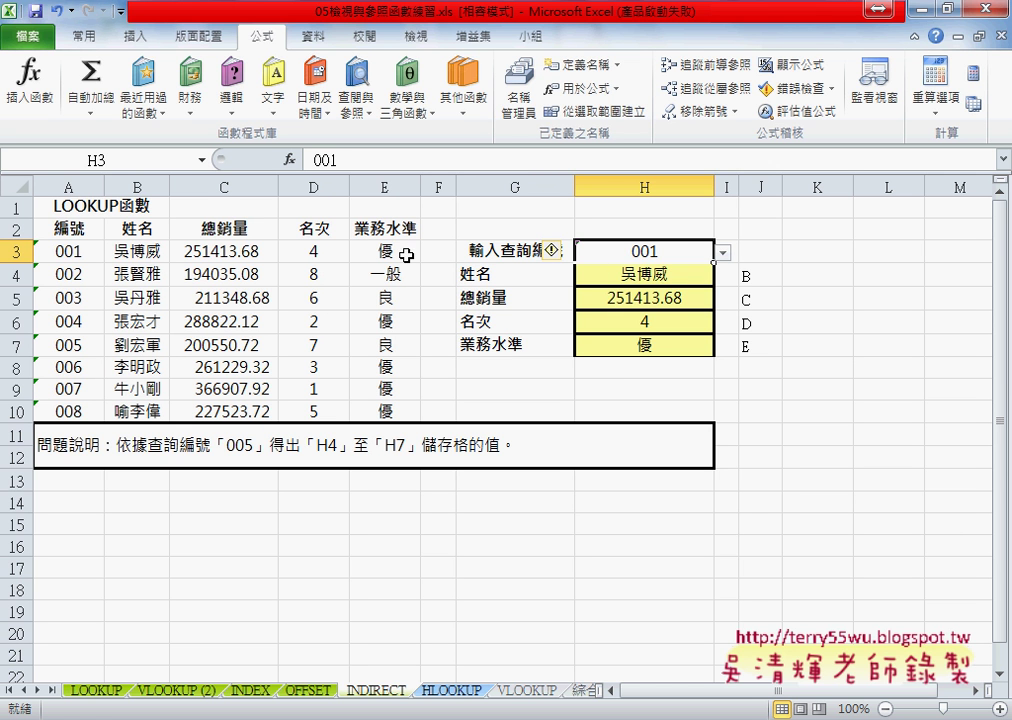
click(722, 253)
click(706, 281)
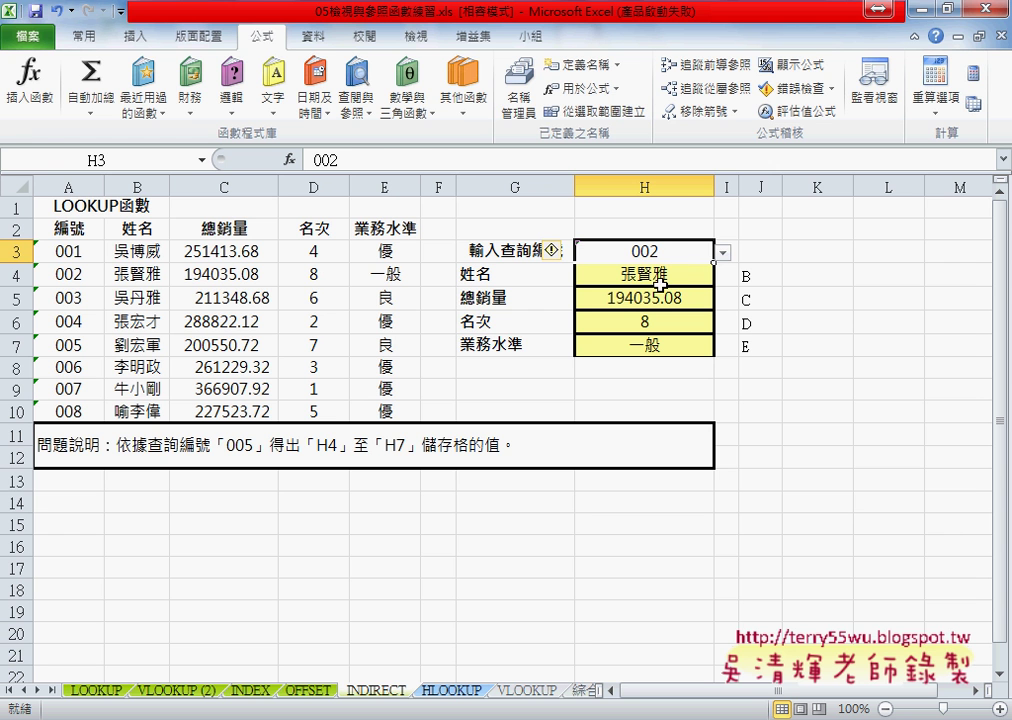
click(763, 276)
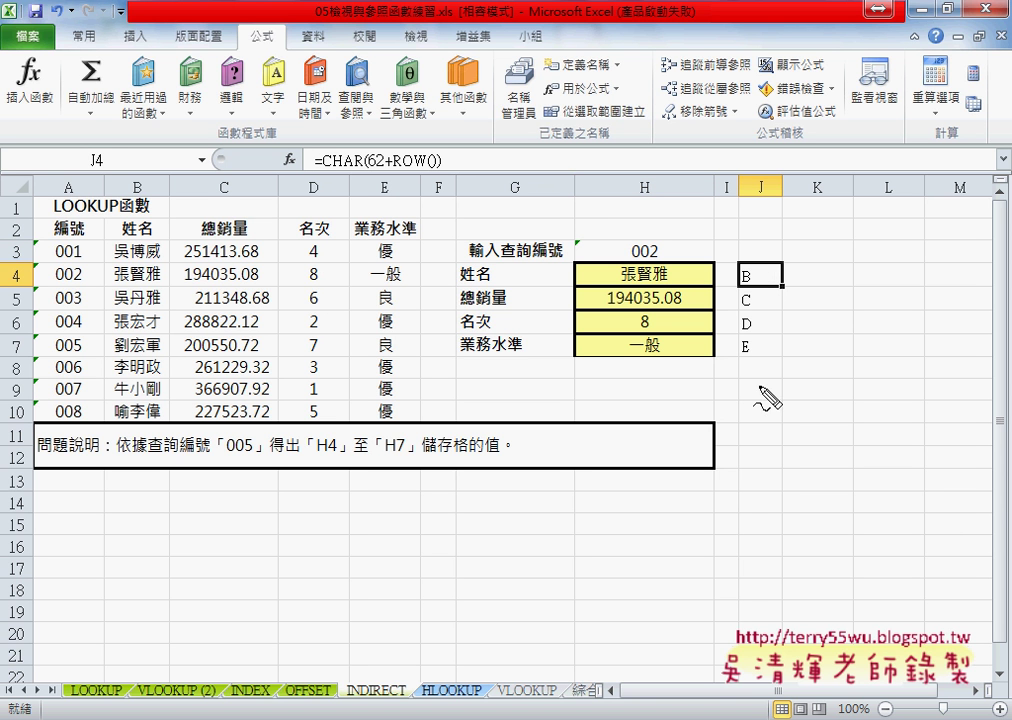
- Annotate how CHAR(62+ROW()) produces the letters, then widen the tab area to show 綜合練習(1)
mouse_move(768, 390)
mouse_down()
mouse_move(760, 252)
mouse_move(813, 358)
mouse_move(772, 386)
mouse_up()
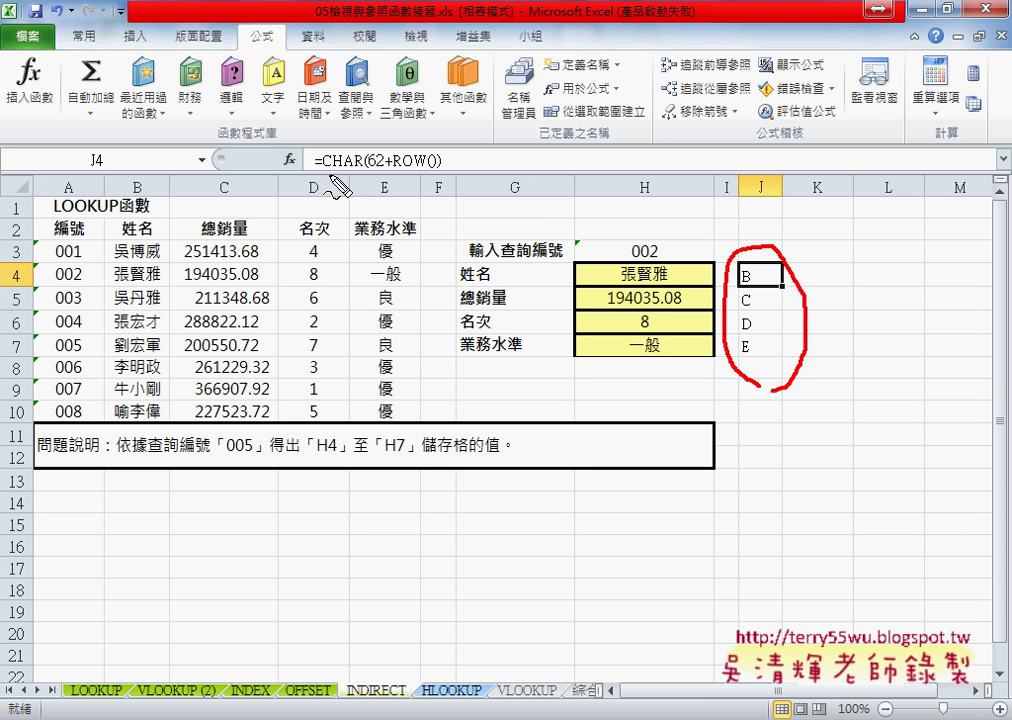
drag(322, 176, 361, 175)
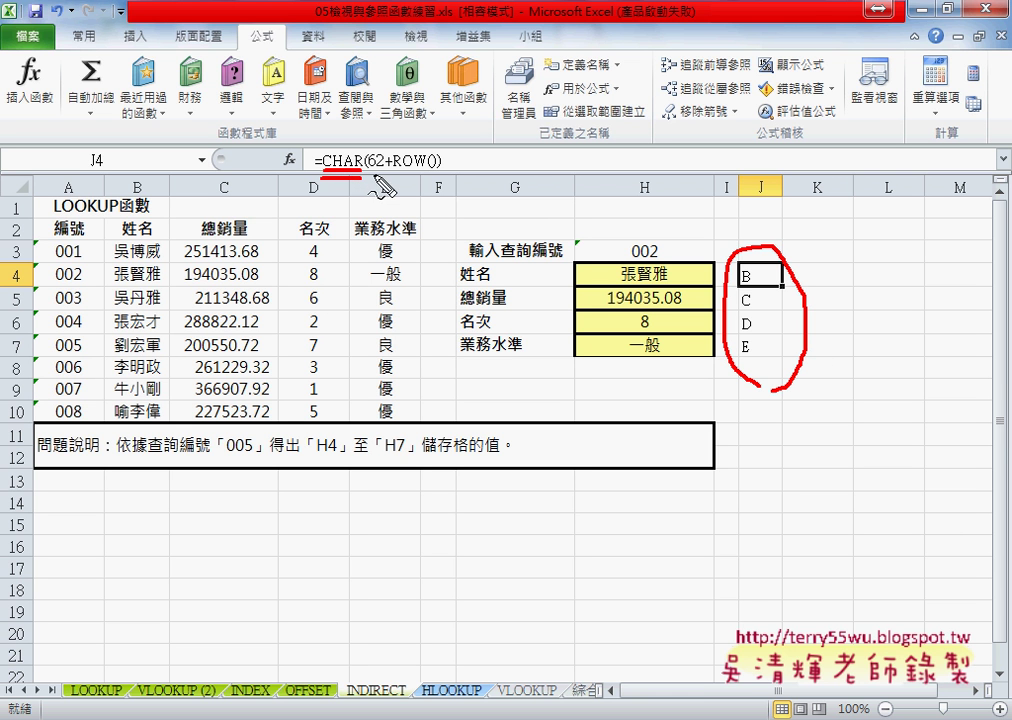
drag(377, 178, 440, 171)
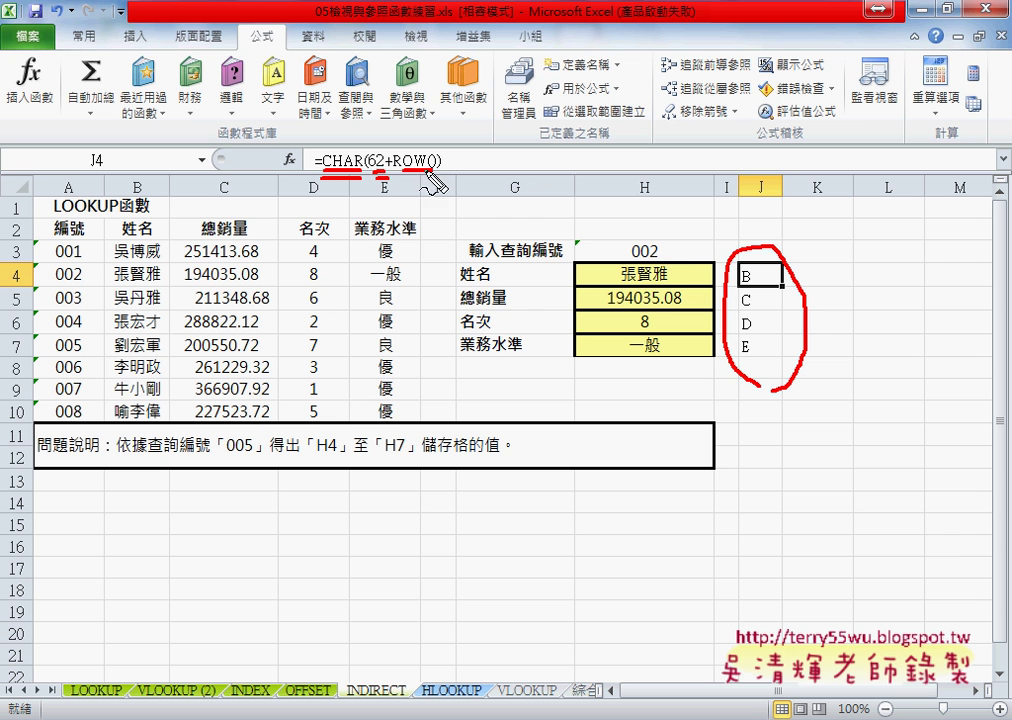
mouse_move(762, 246)
mouse_down()
mouse_move(678, 255)
mouse_move(660, 268)
mouse_move(684, 262)
mouse_up()
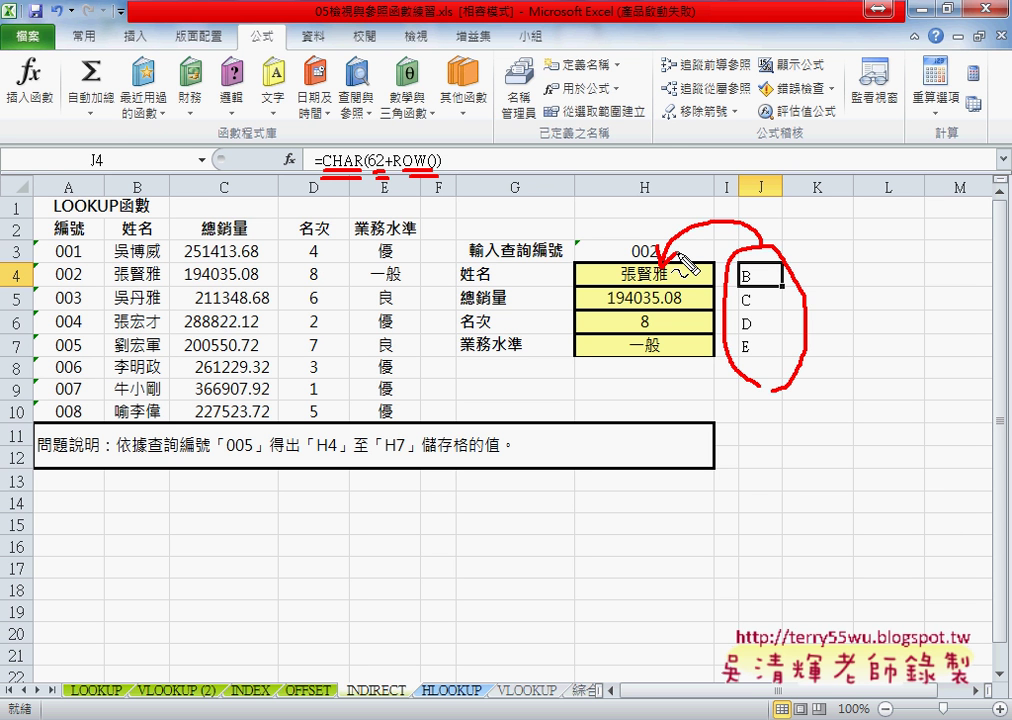
key(Escape)
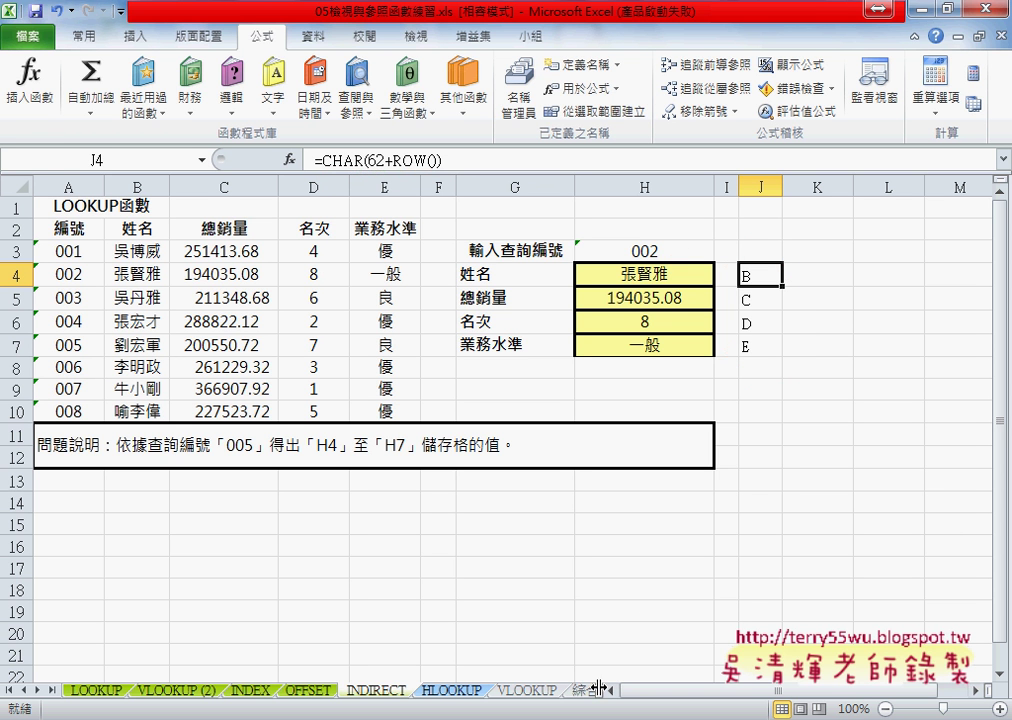
drag(606, 690, 720, 690)
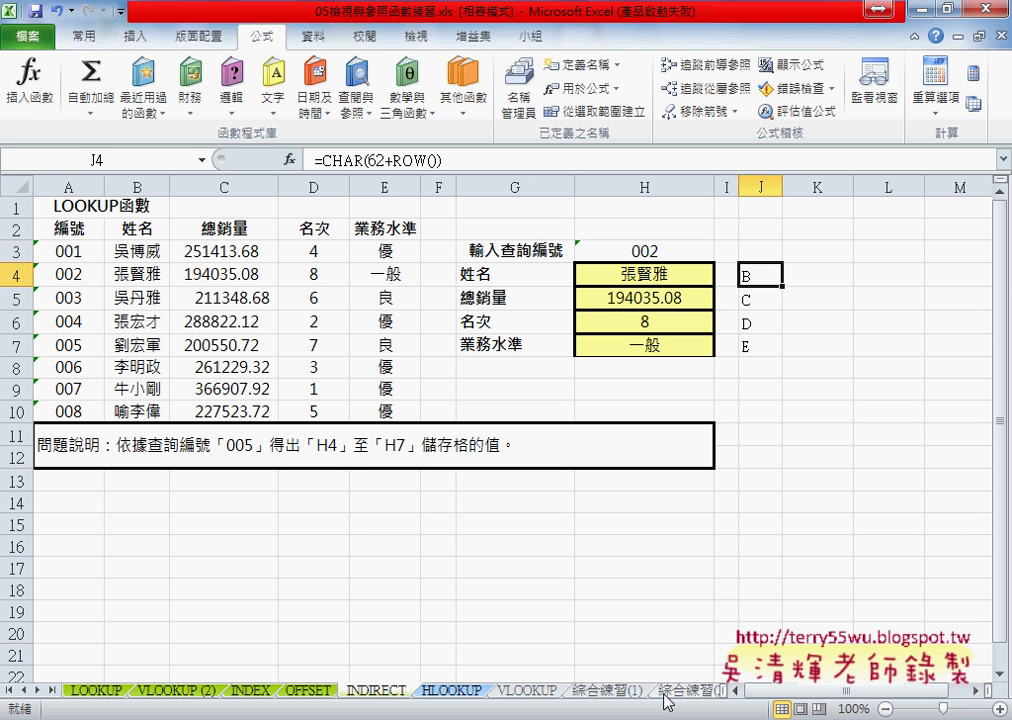